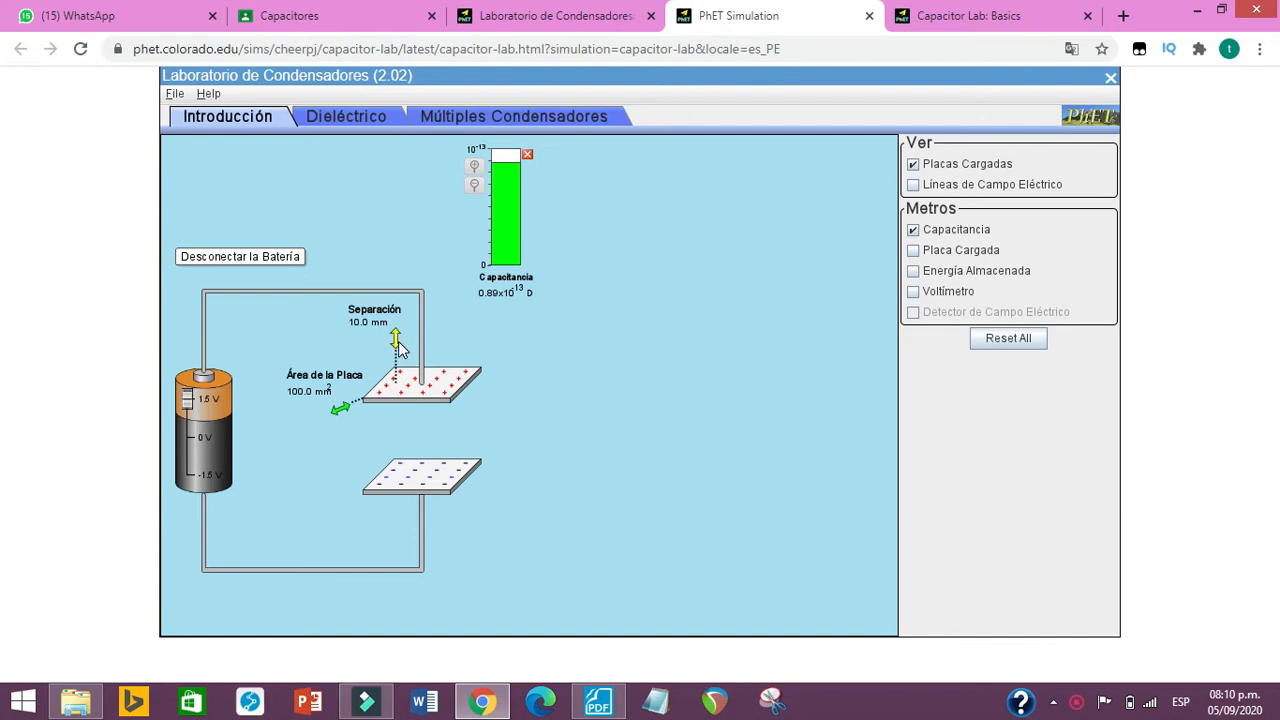
- Reduce the plate separation to 5.0 mm and vary the plate area, enlarging it to about 375 mm²
drag(398, 343, 397, 405)
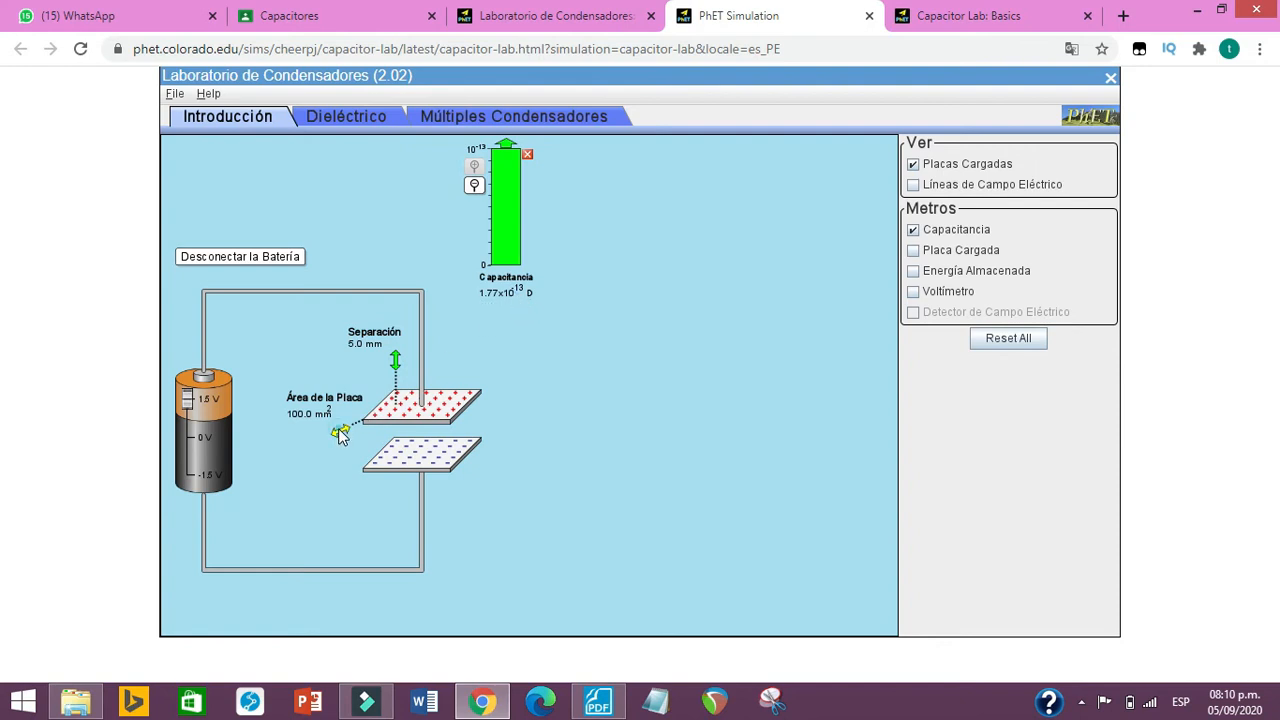
mouse_move(285, 456)
mouse_down()
mouse_move(312, 439)
mouse_move(285, 444)
mouse_up()
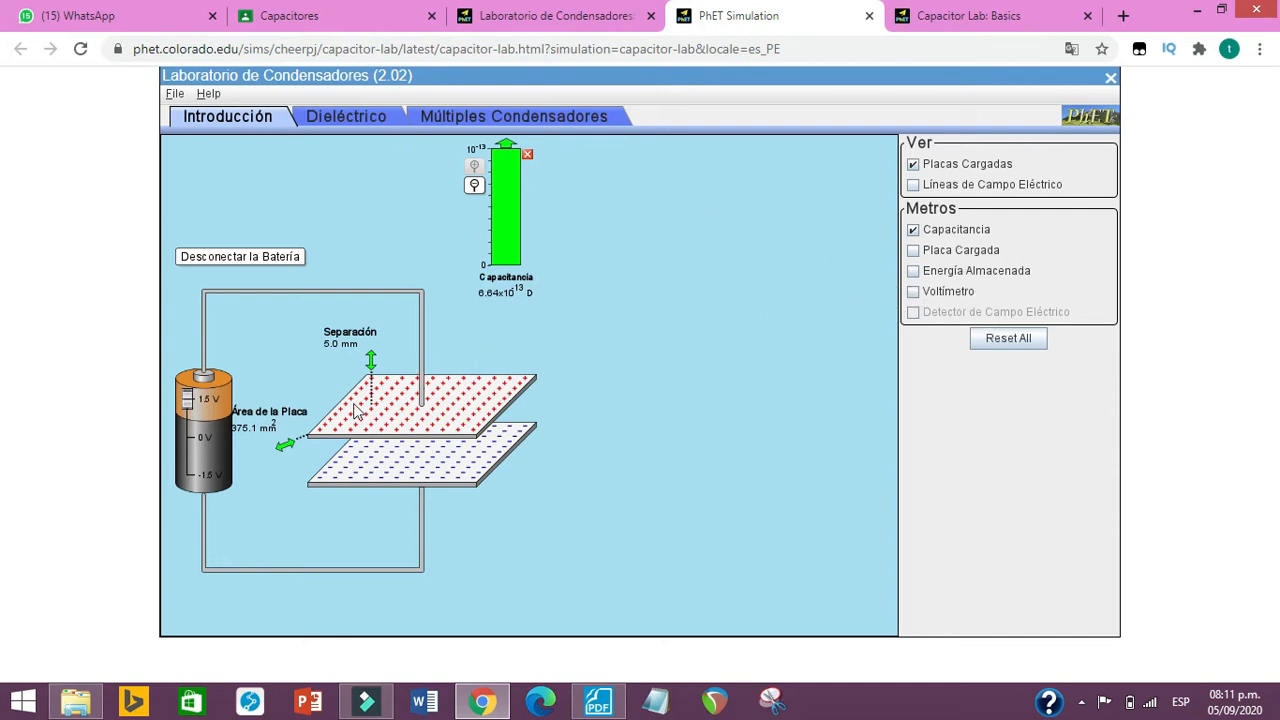
click(281, 445)
drag(326, 425, 348, 413)
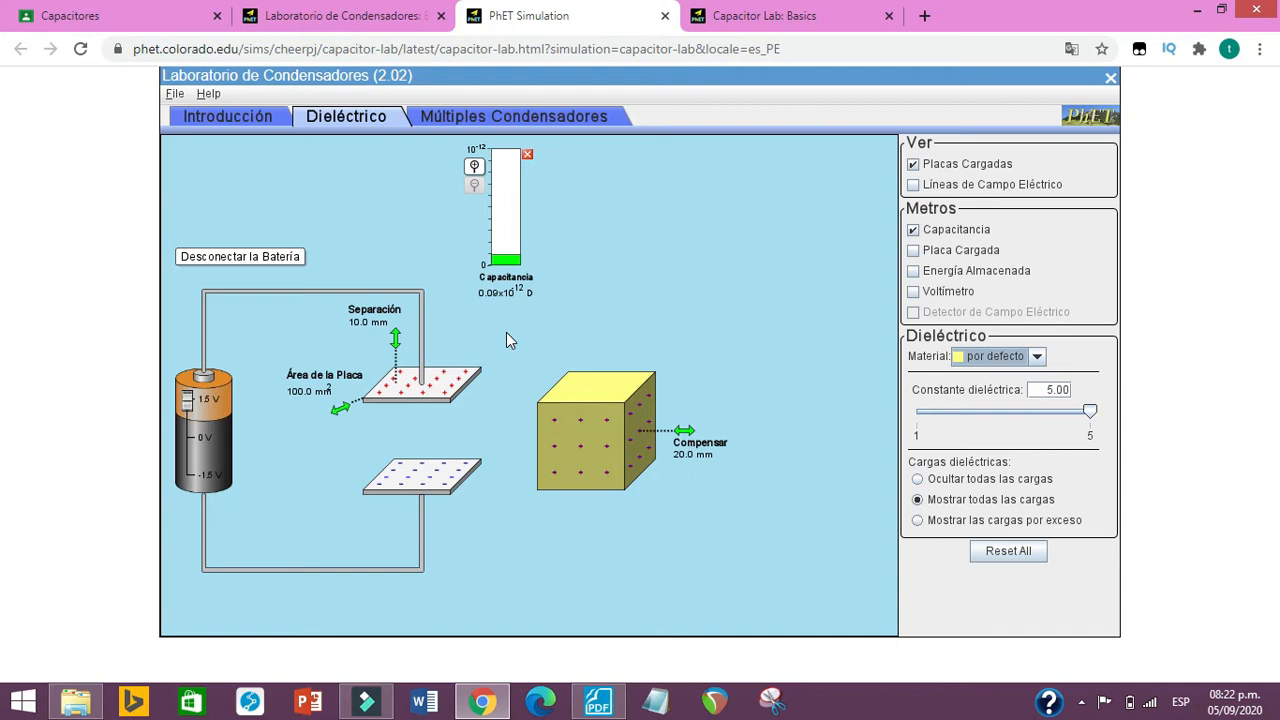
- Slide the yellow dielectric block in between the charged capacitor plates
drag(587, 417, 388, 412)
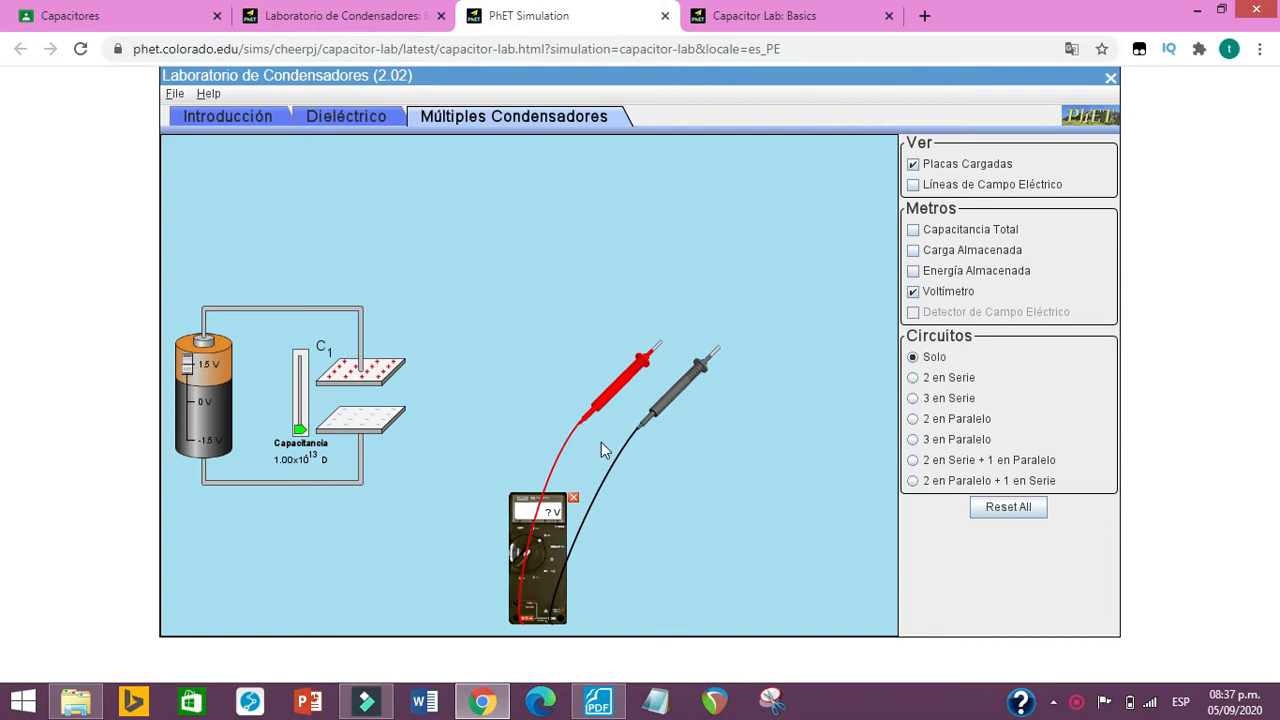
- Switch the circuit to 2 en Serie and raise the capacitance of C1 to 3.00×10⁻¹³
click(913, 379)
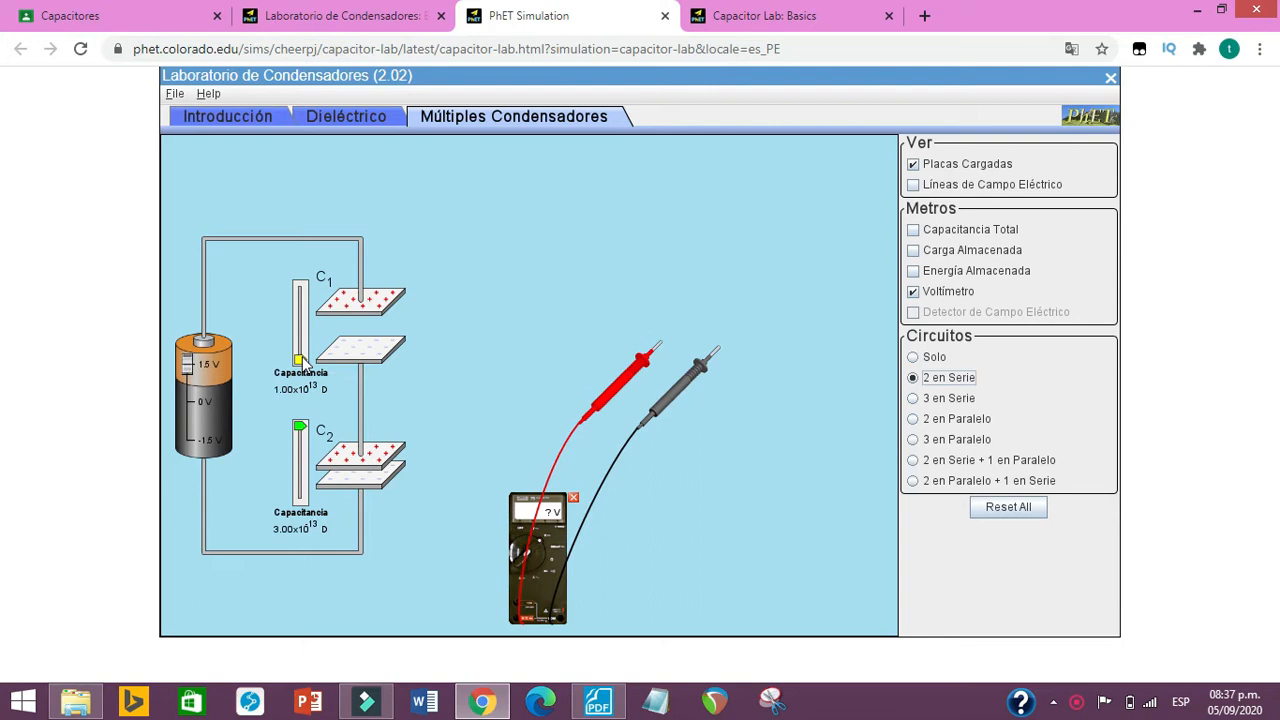
drag(301, 360, 296, 262)
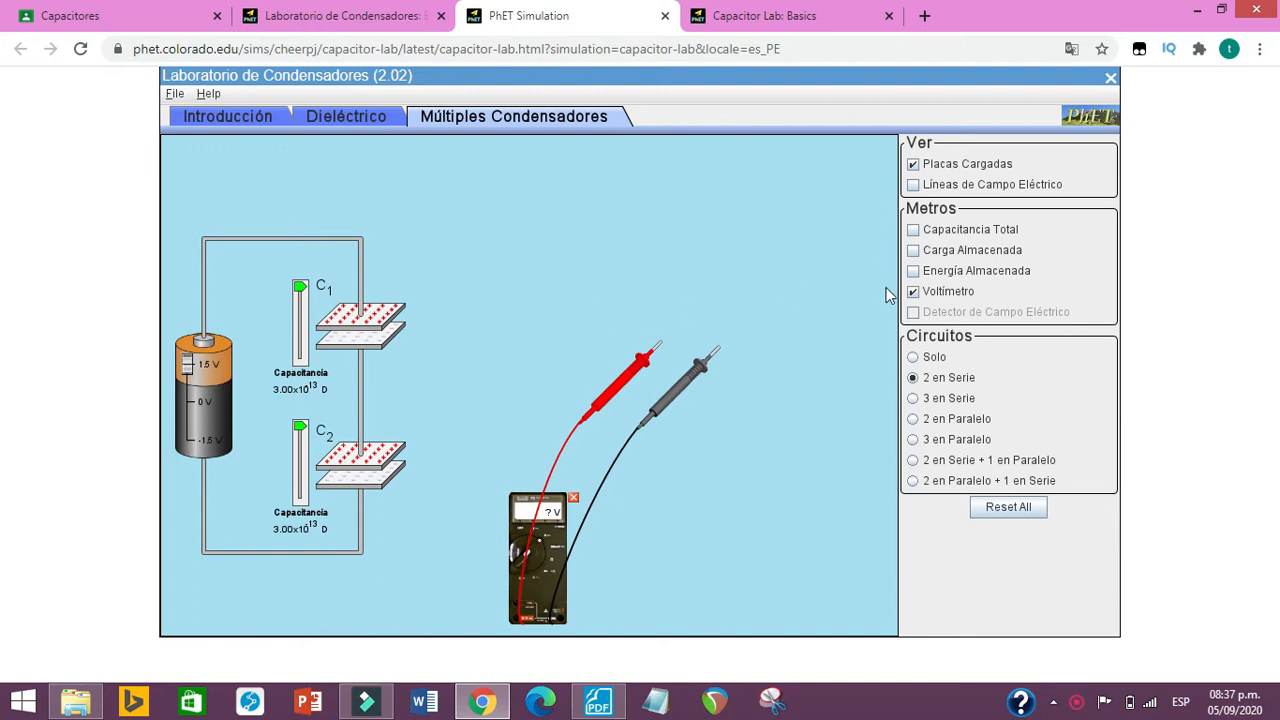
- Show the Capacitancia Total, Carga Almacenada and Energía Almacenada meters for the series circuit
click(913, 231)
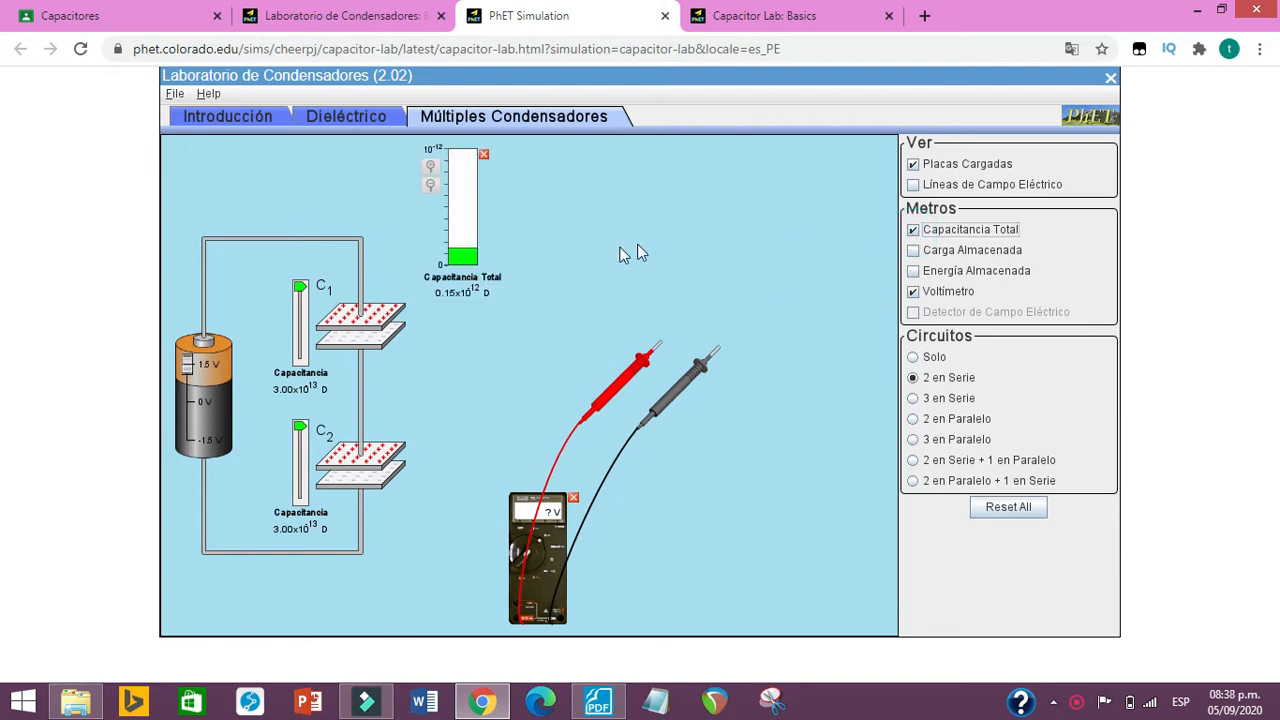
click(913, 252)
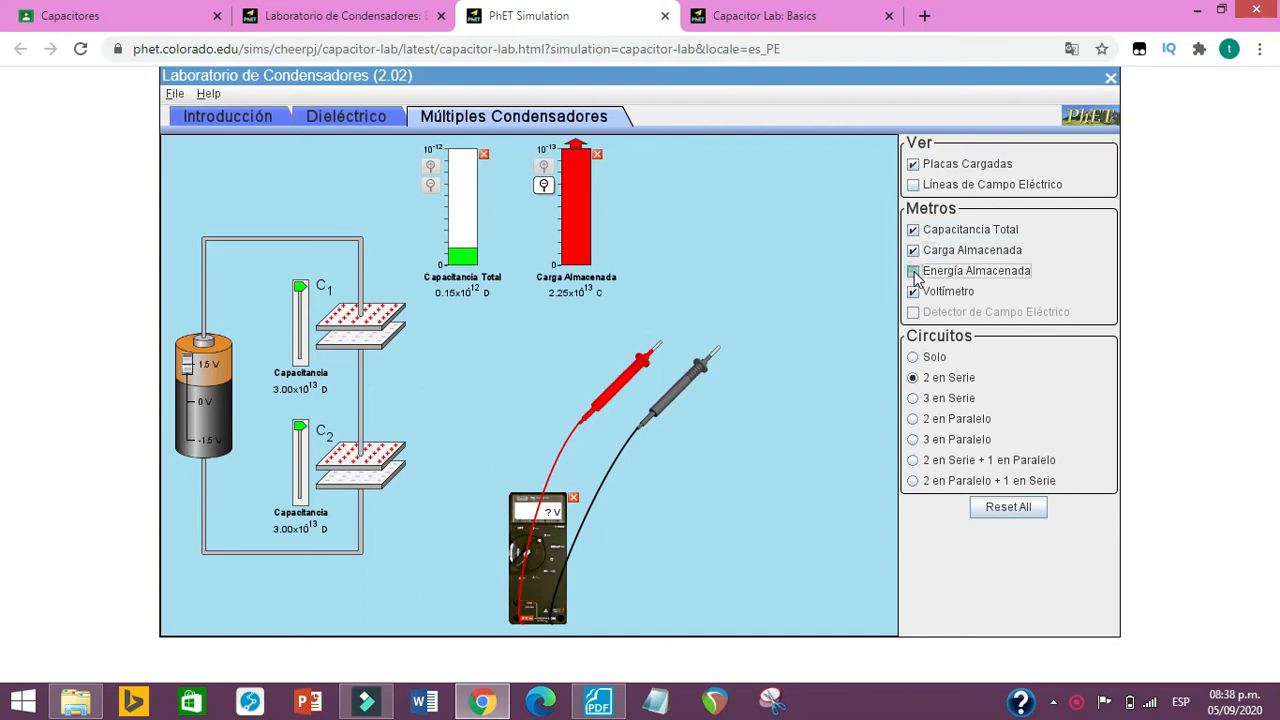
click(913, 272)
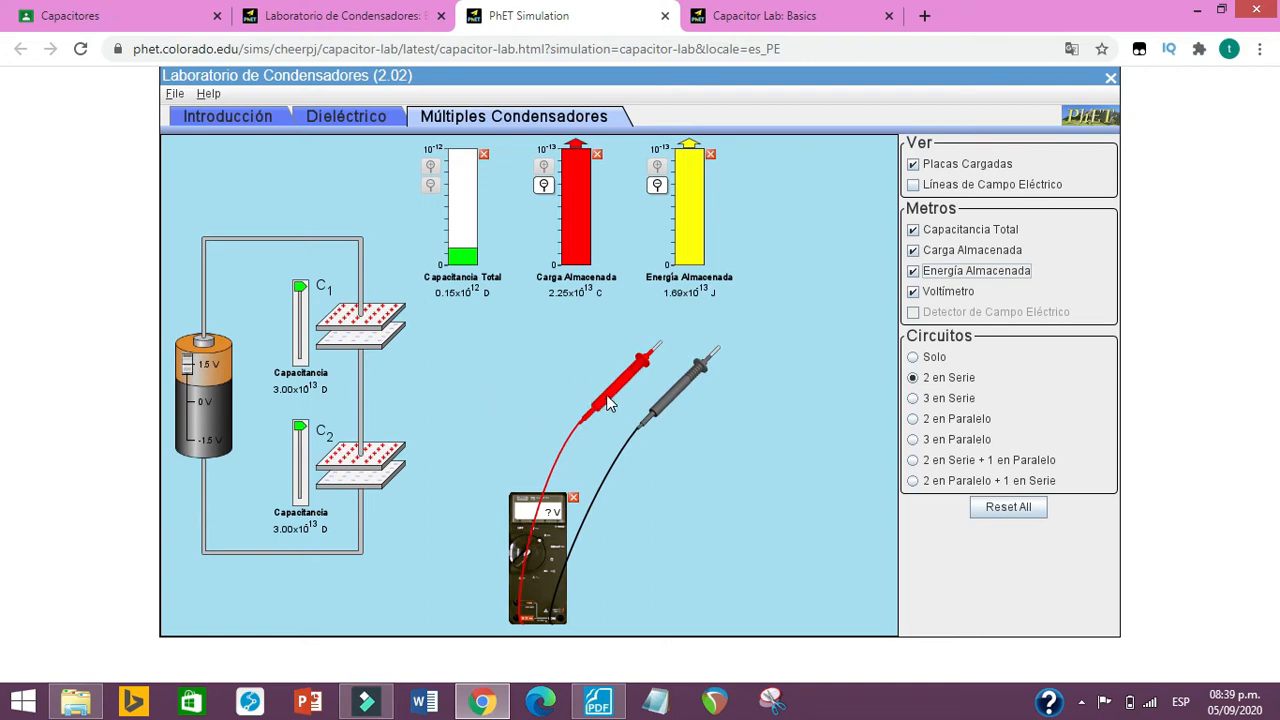
- Measure the total voltage of the series circuit with the red probe on the upper wire and the black probe on the lower wire
drag(608, 402, 365, 312)
drag(283, 310, 273, 300)
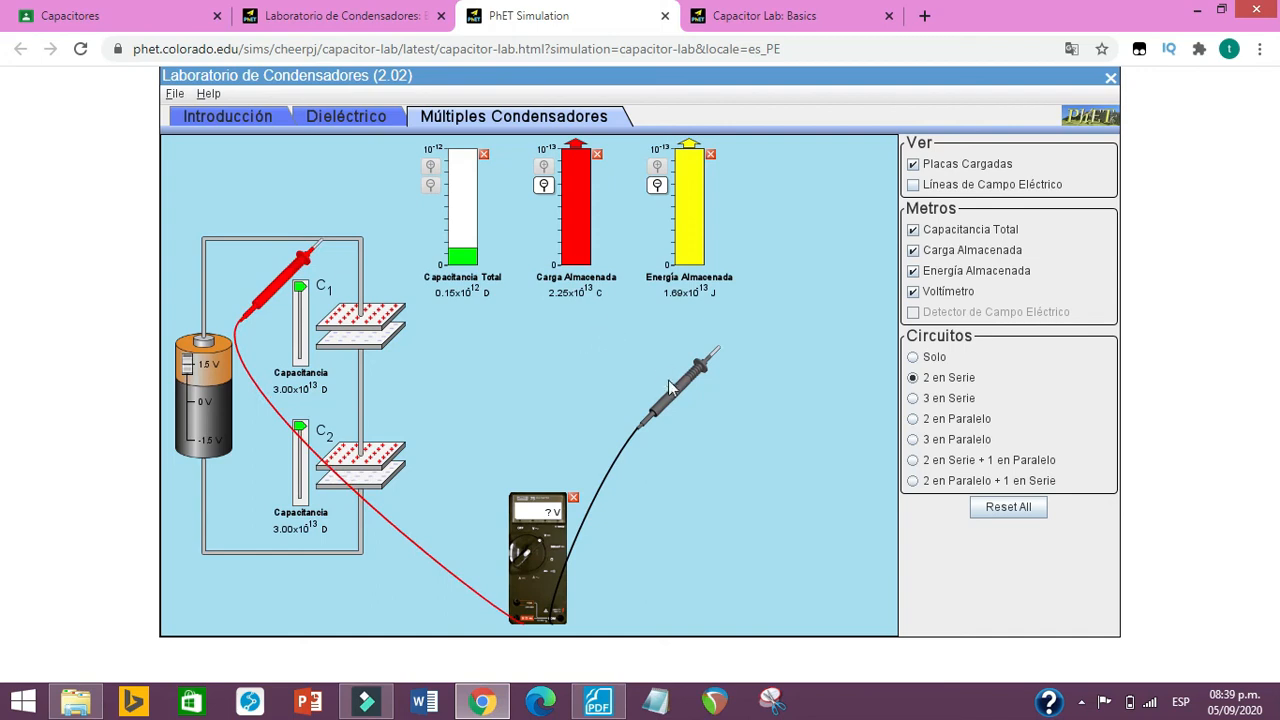
drag(670, 384, 262, 600)
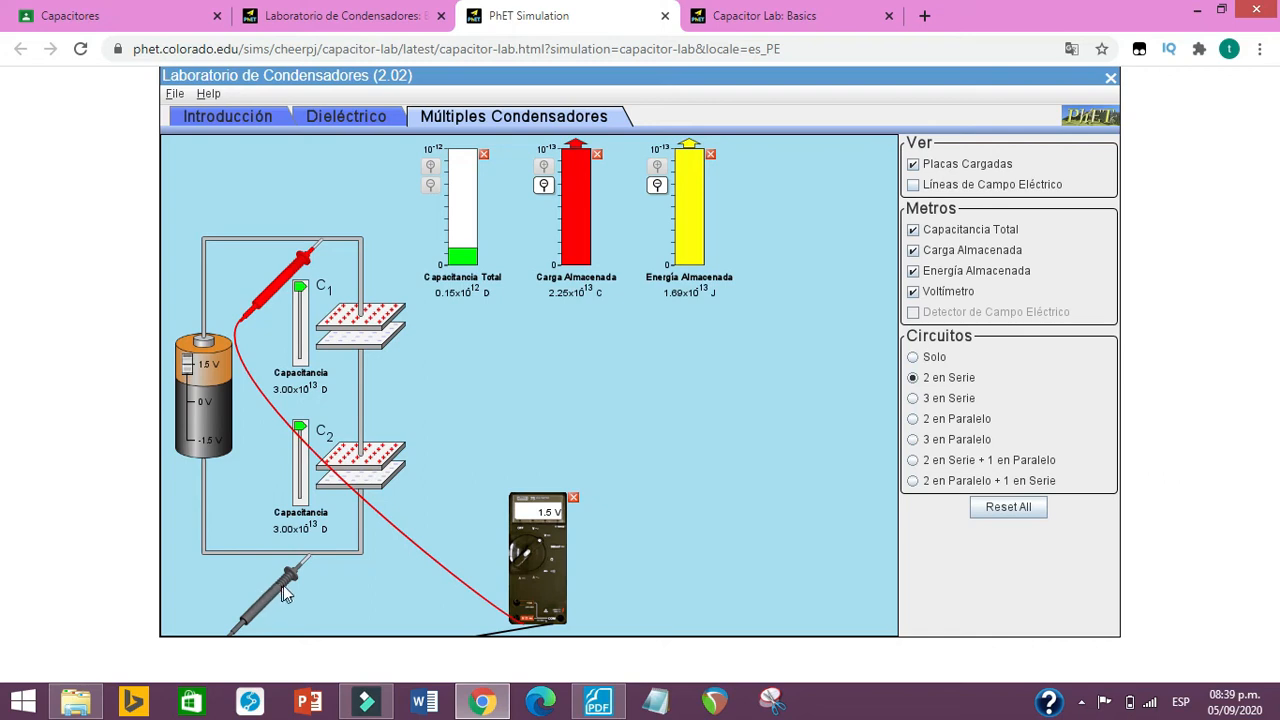
- Measure the voltage across C1 and C2 separately in the series circuit using the wire between them
drag(278, 606, 326, 440)
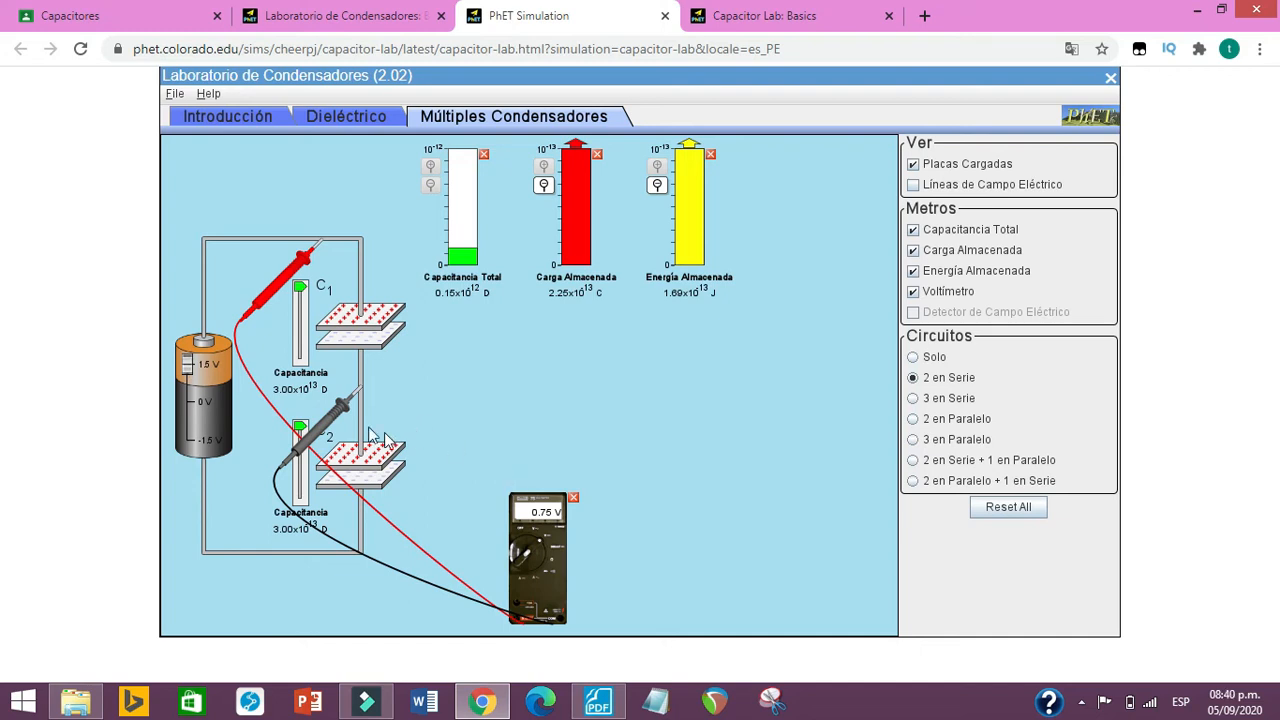
drag(322, 422, 315, 600)
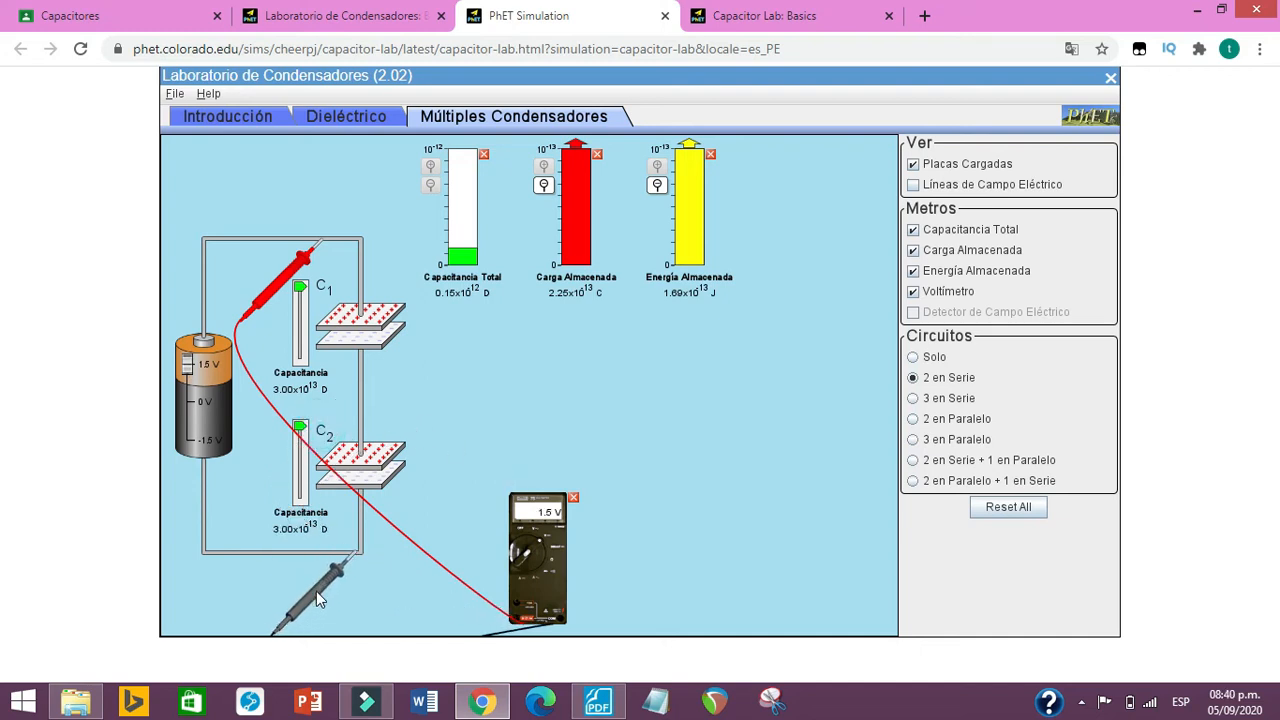
drag(266, 308, 298, 481)
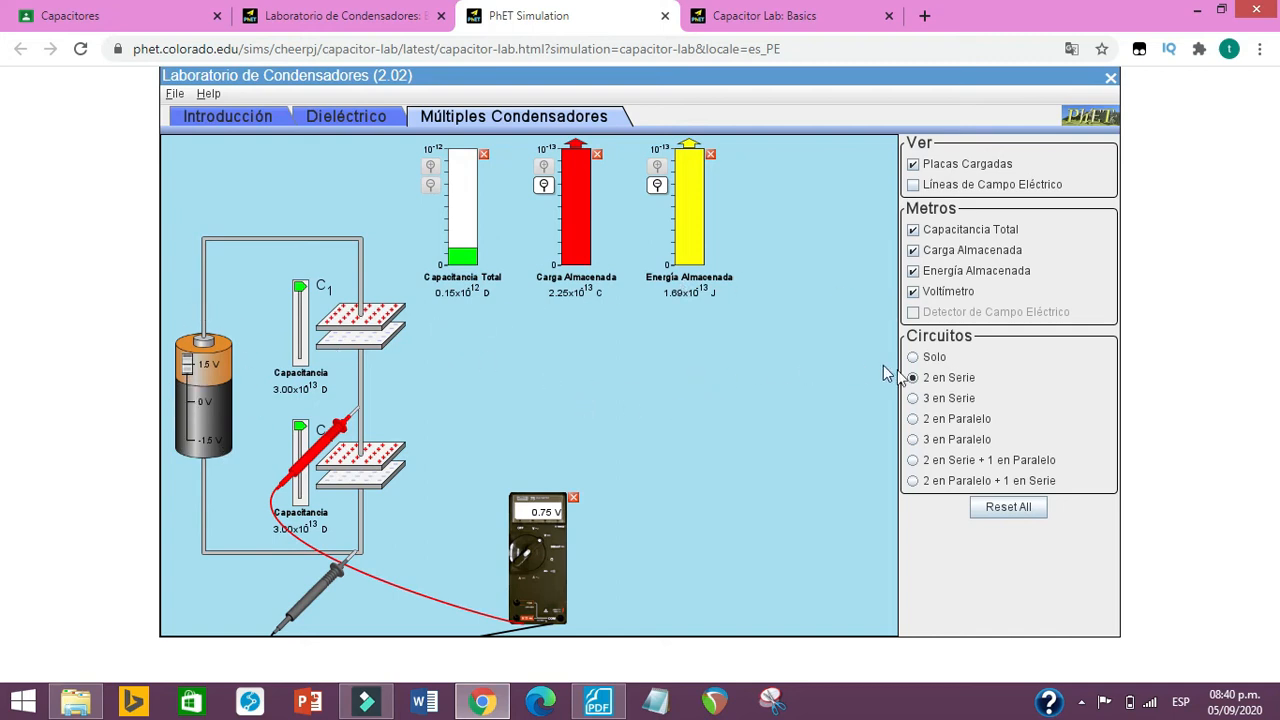
- Switch the circuit to 2 en Paralelo and reposition the red voltmeter probe above the parallel capacitors
click(913, 420)
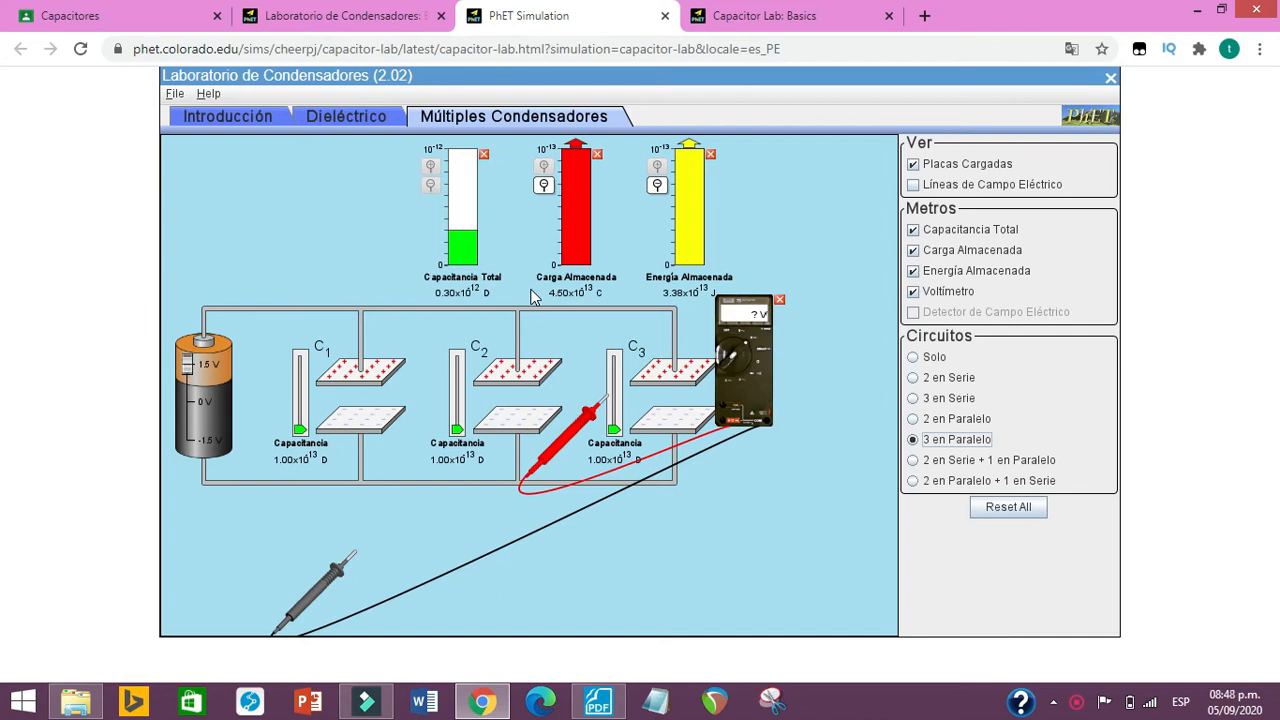
drag(560, 444, 577, 289)
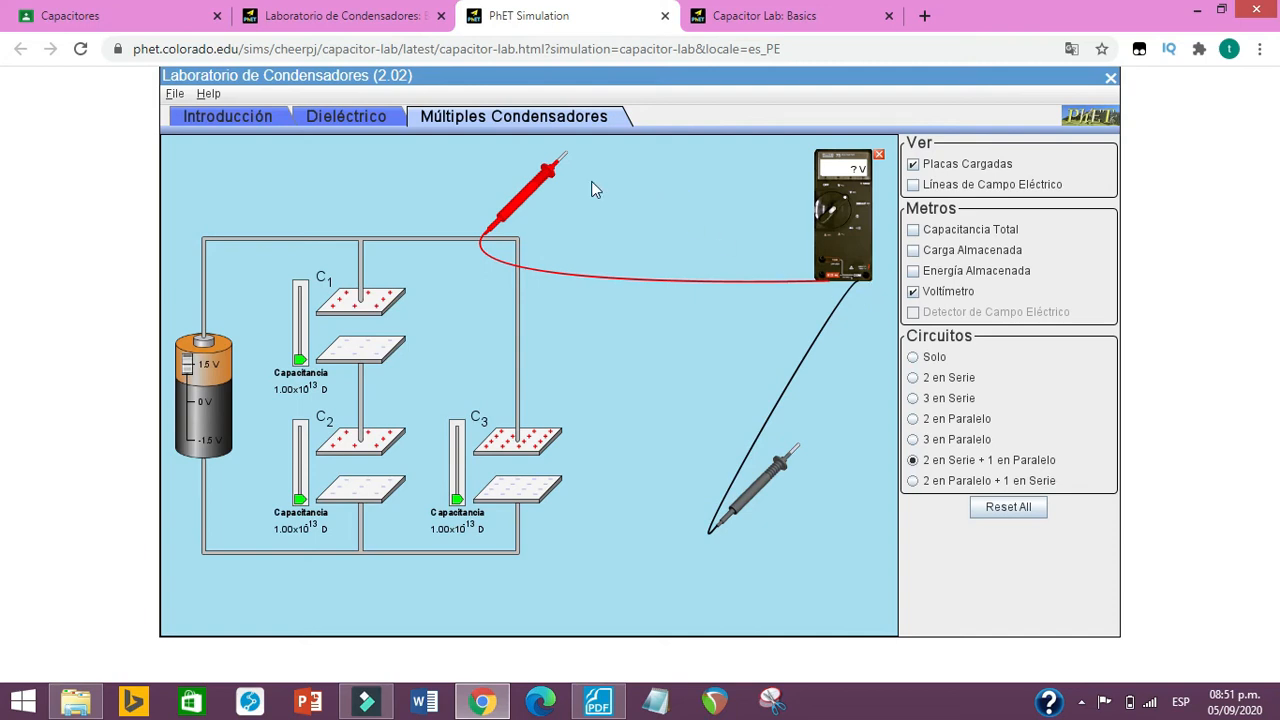
- Measure the voltage across C1 in the 2 en Serie + 1 en Paralelo circuit and move the voltmeter closer to the capacitors
drag(754, 488, 579, 332)
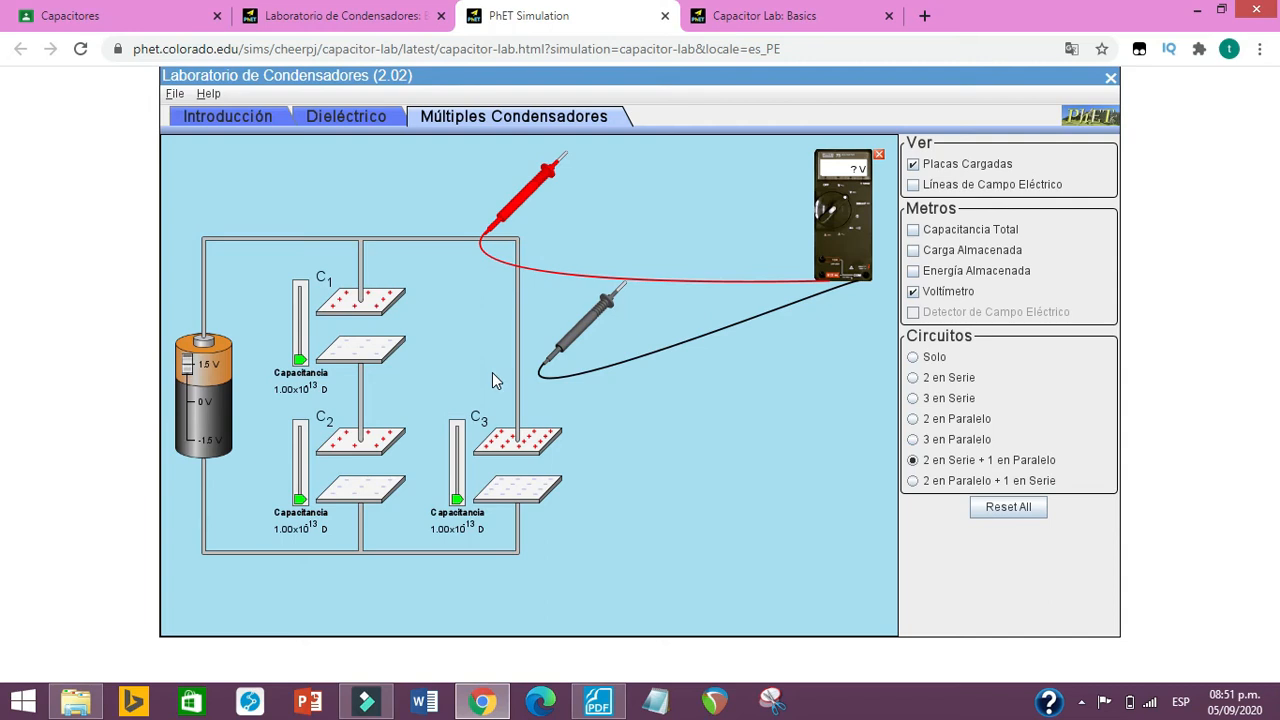
drag(547, 190, 314, 292)
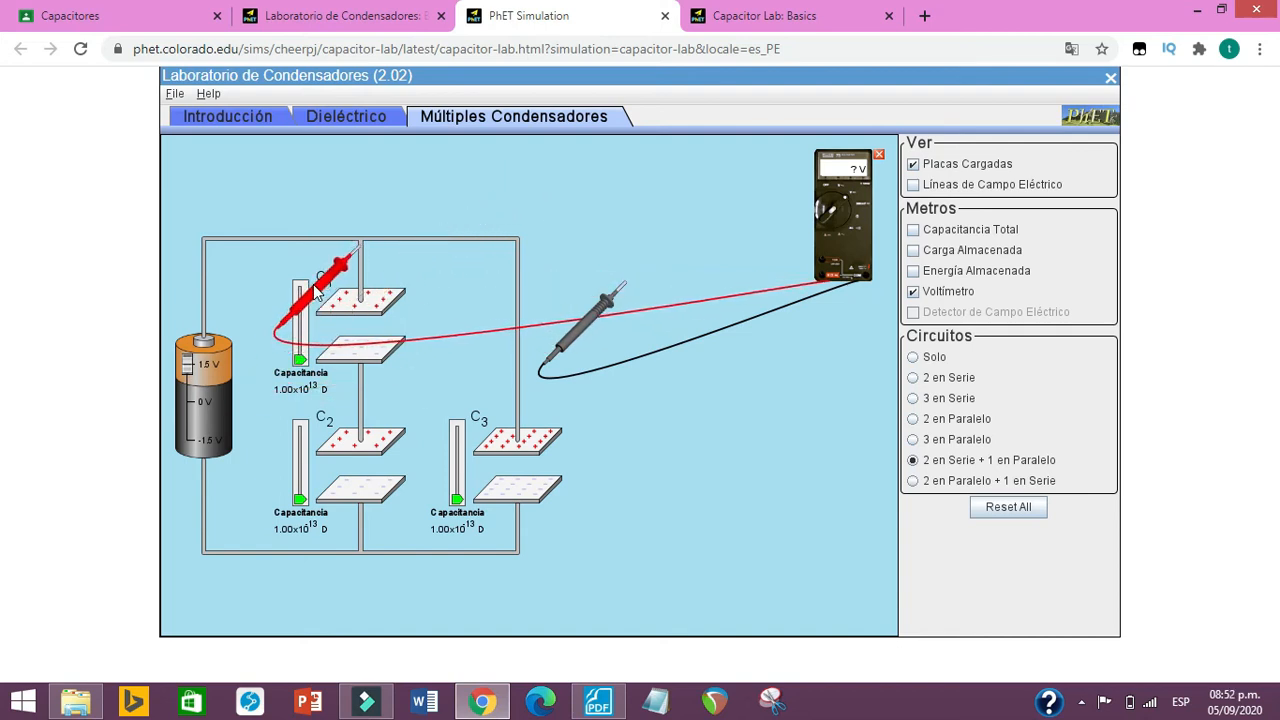
drag(388, 390, 330, 440)
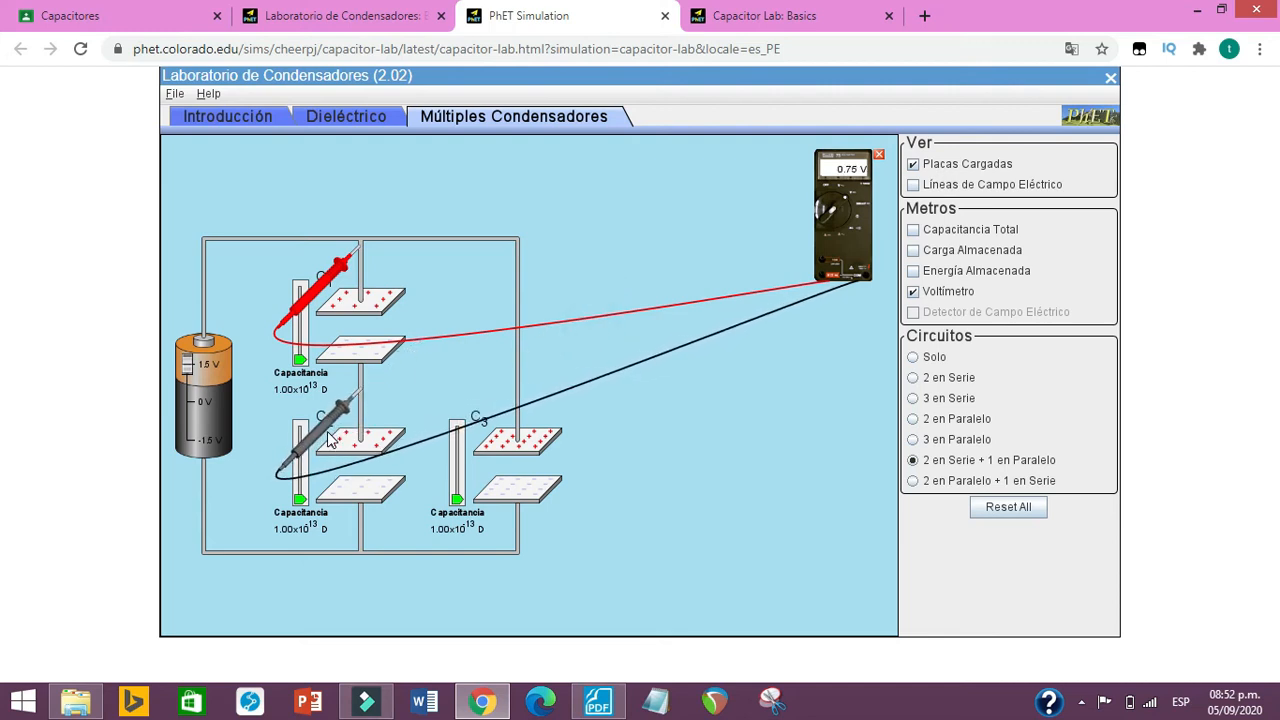
drag(836, 190, 680, 265)
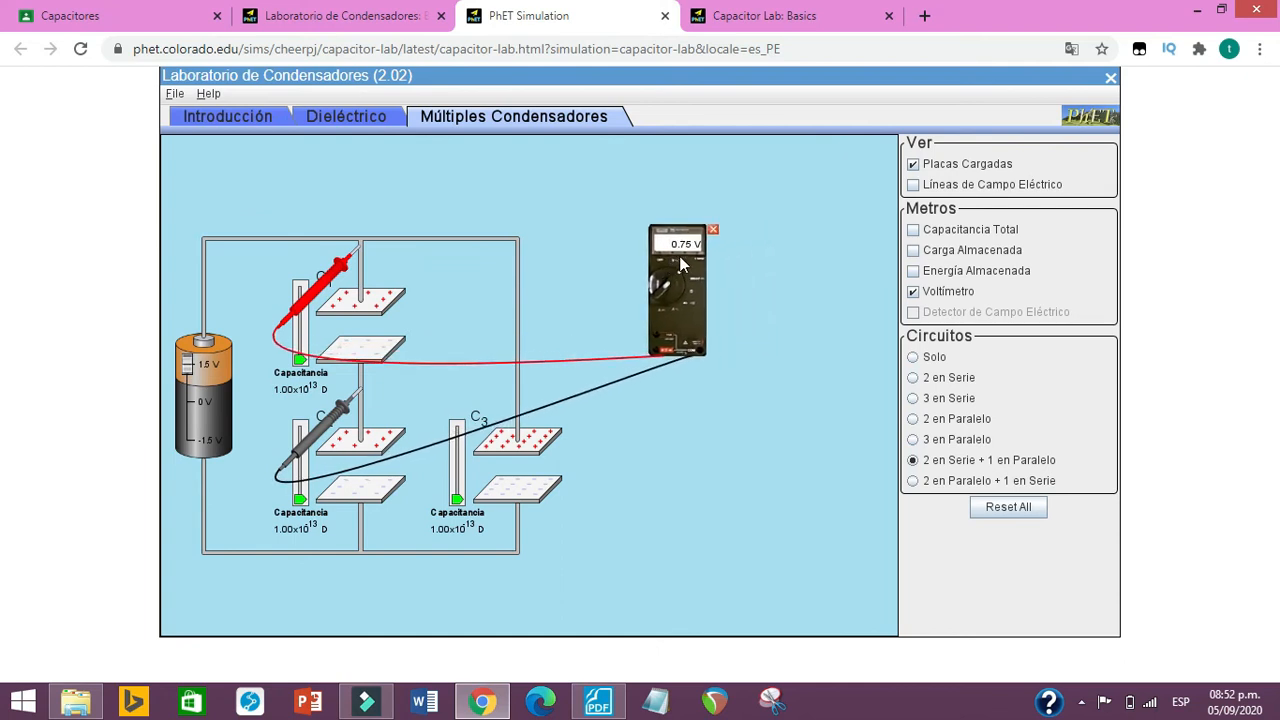
- Measure the voltage across the whole C1–C2 branch and across C2 alone, ending with both probes off the wires near C3
drag(326, 438, 317, 565)
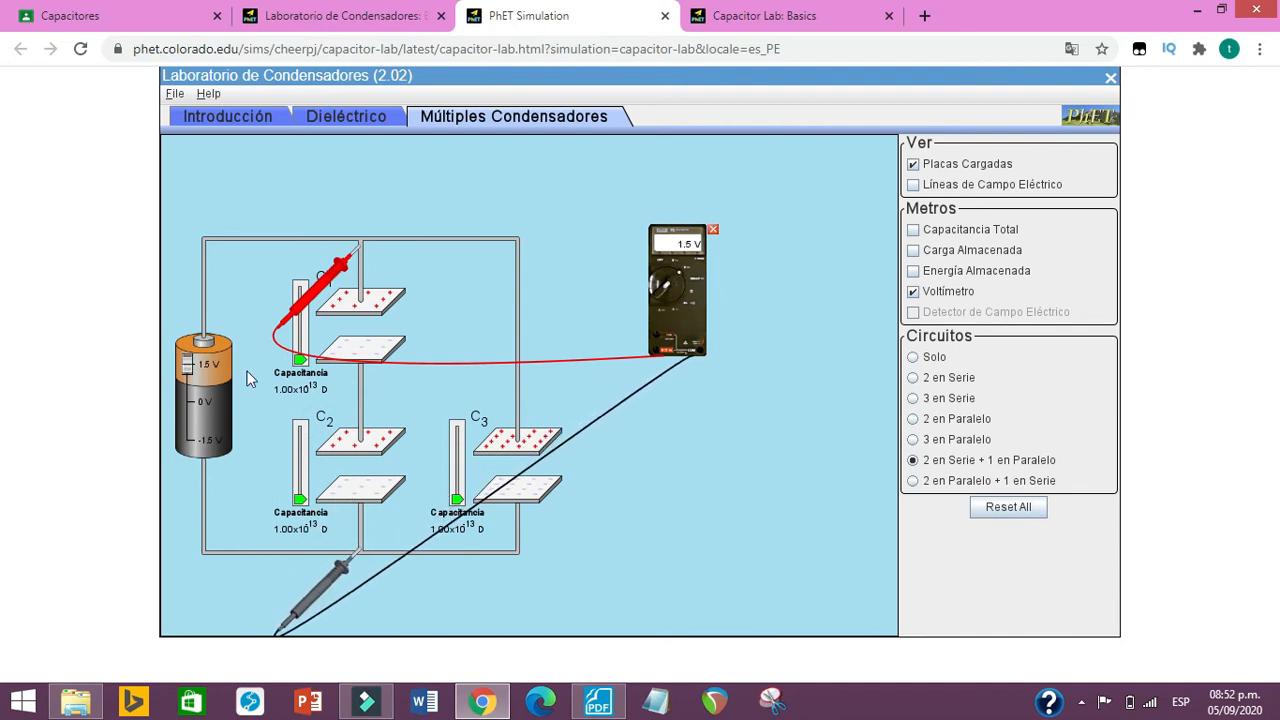
drag(318, 298, 318, 438)
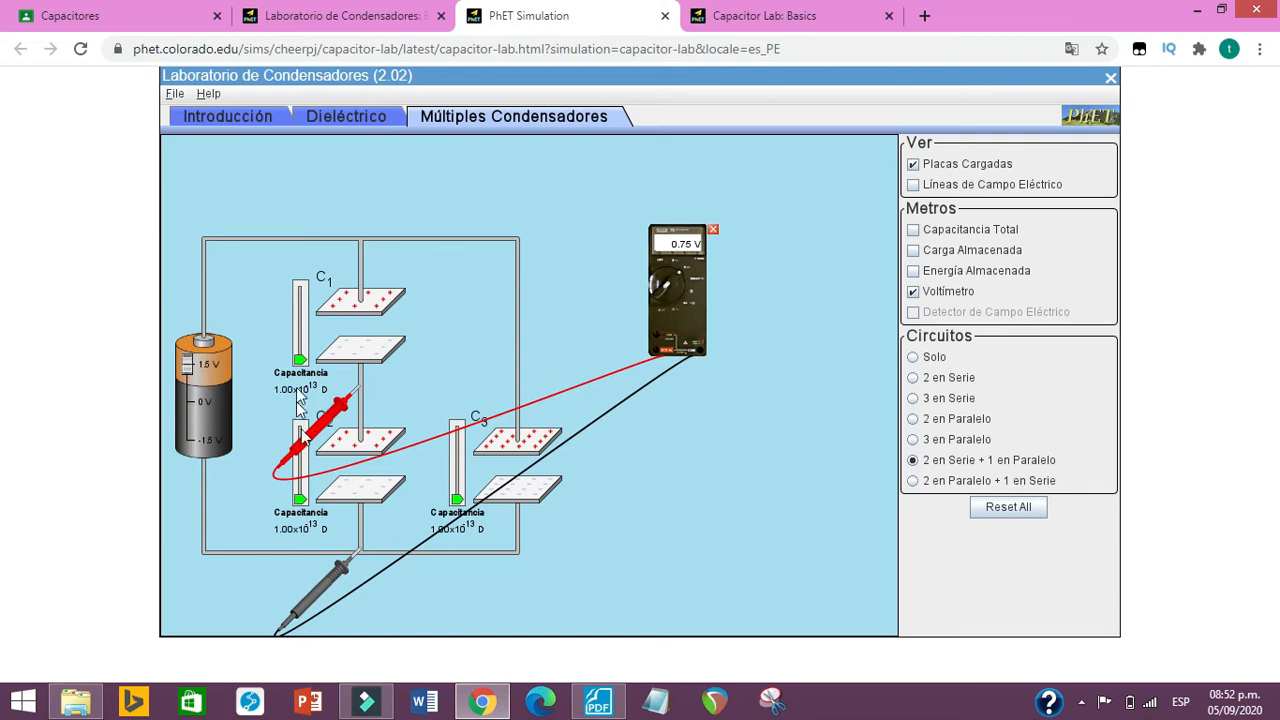
drag(317, 437, 557, 358)
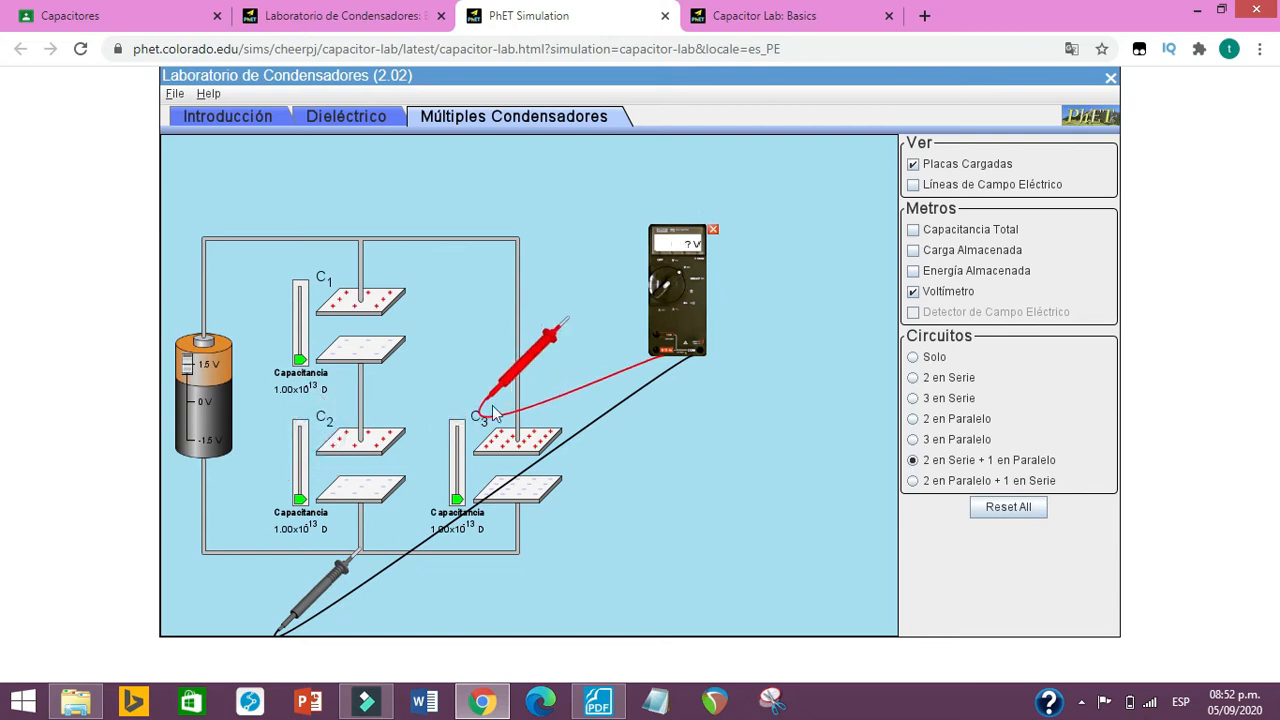
drag(340, 595, 590, 422)
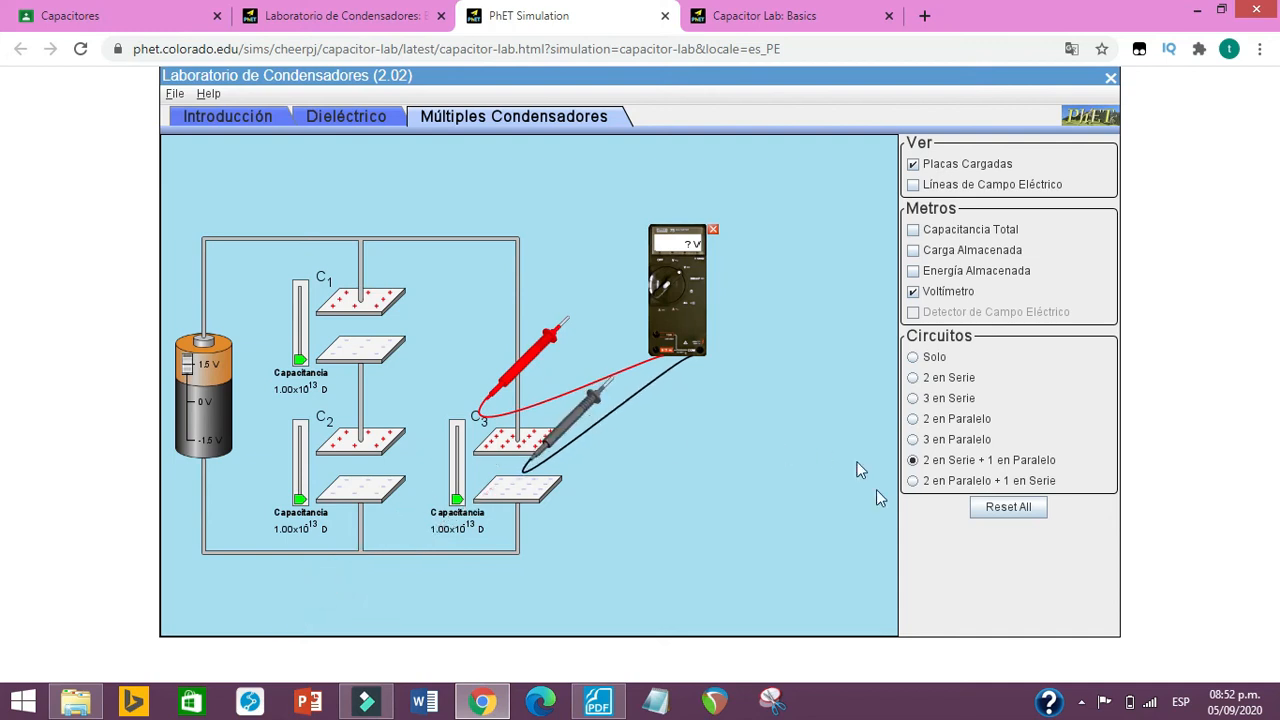
- Switch to the 2 en Paralelo + 1 en Serie circuit and measure the voltage between its upper and lower wires
click(914, 481)
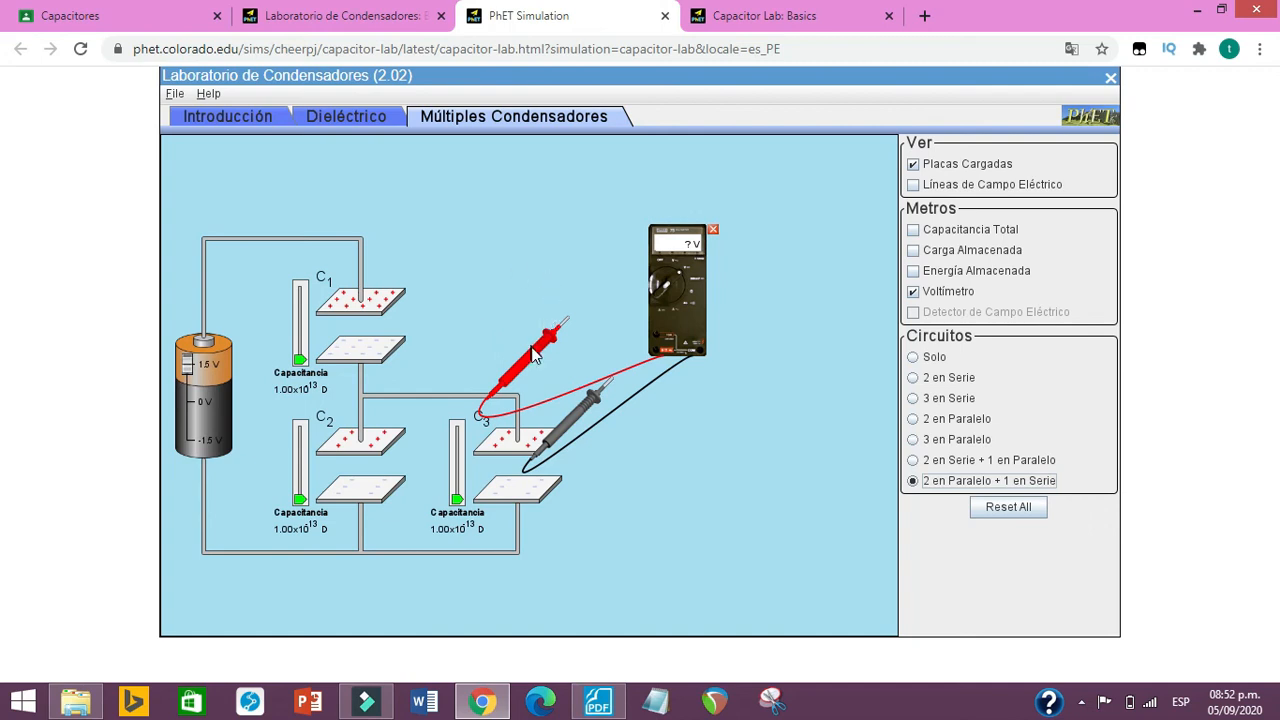
drag(535, 355, 510, 307)
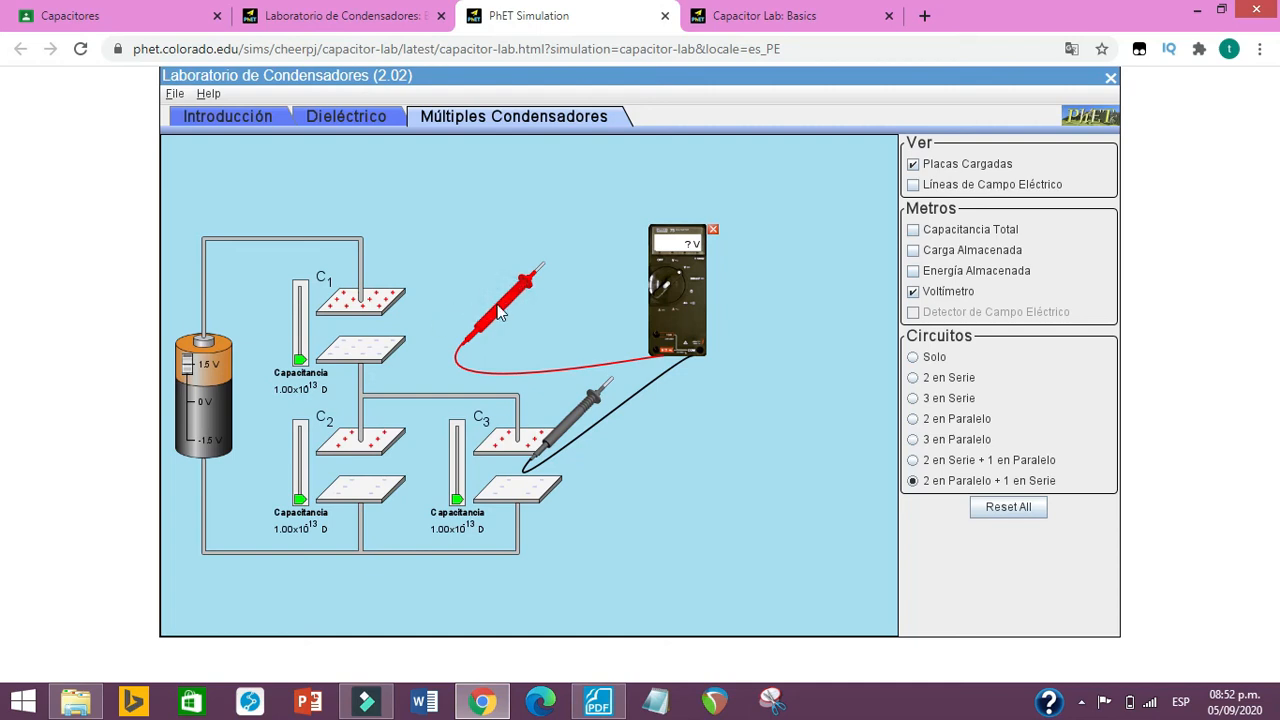
drag(503, 316, 462, 286)
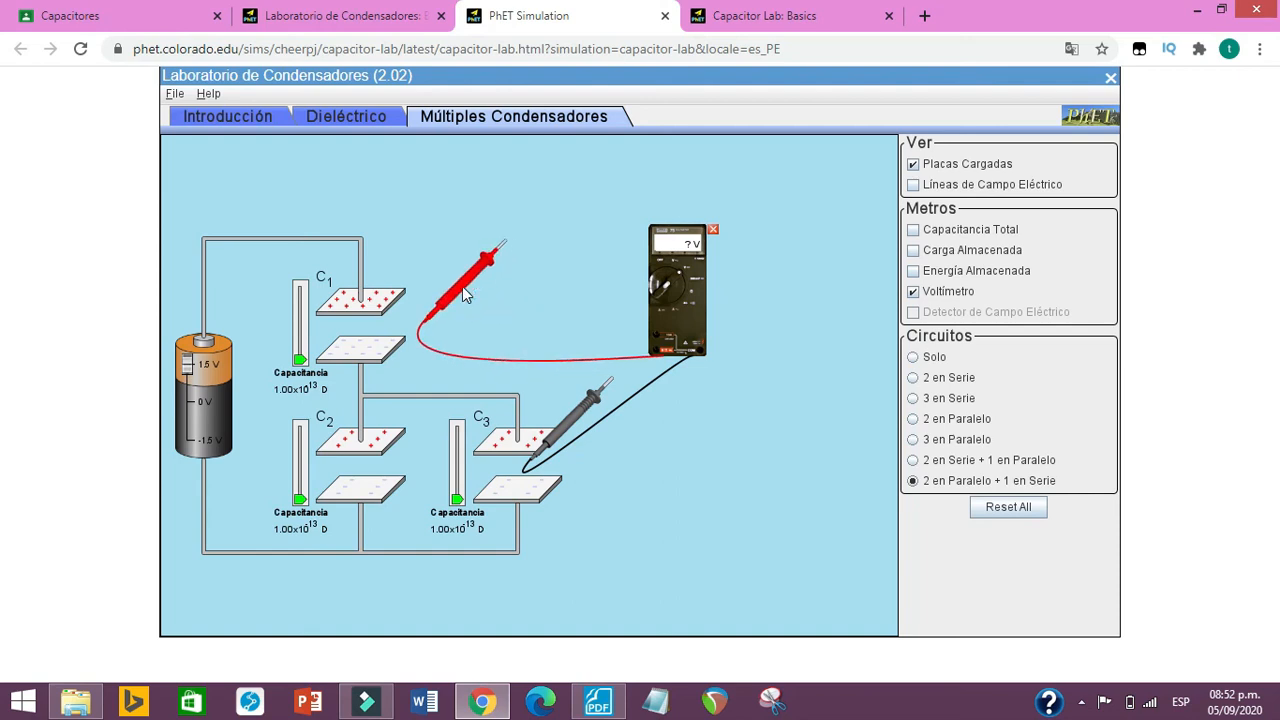
drag(385, 290, 317, 297)
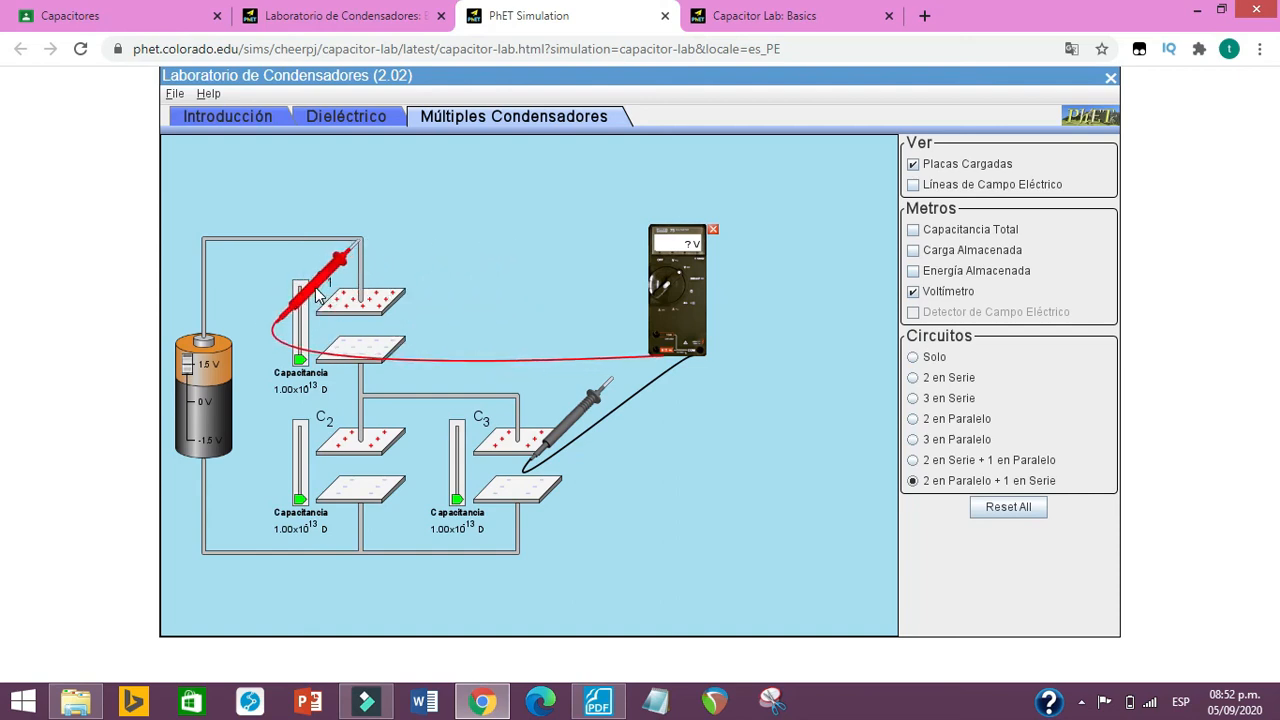
drag(588, 415, 337, 588)
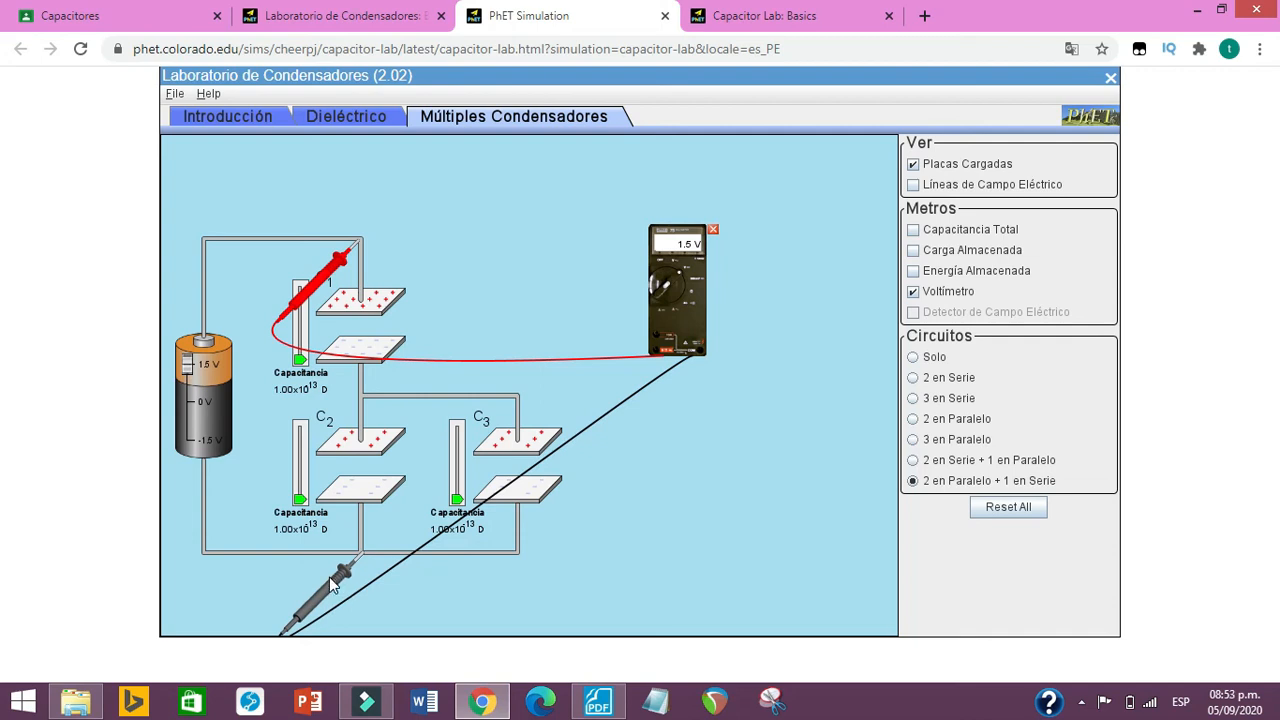
- Measure the voltage across C1 and across the parallel pair C2–C3 in the mixed circuit
drag(333, 585, 326, 427)
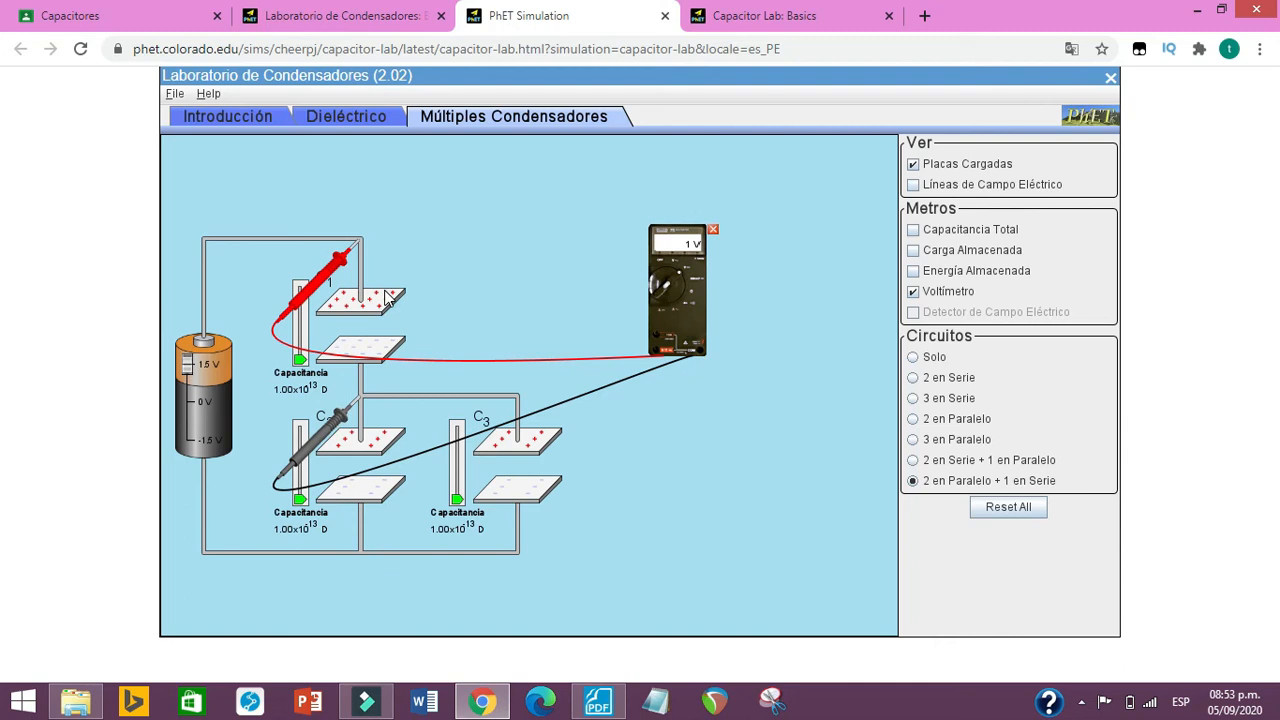
drag(336, 466, 328, 622)
drag(320, 290, 320, 455)
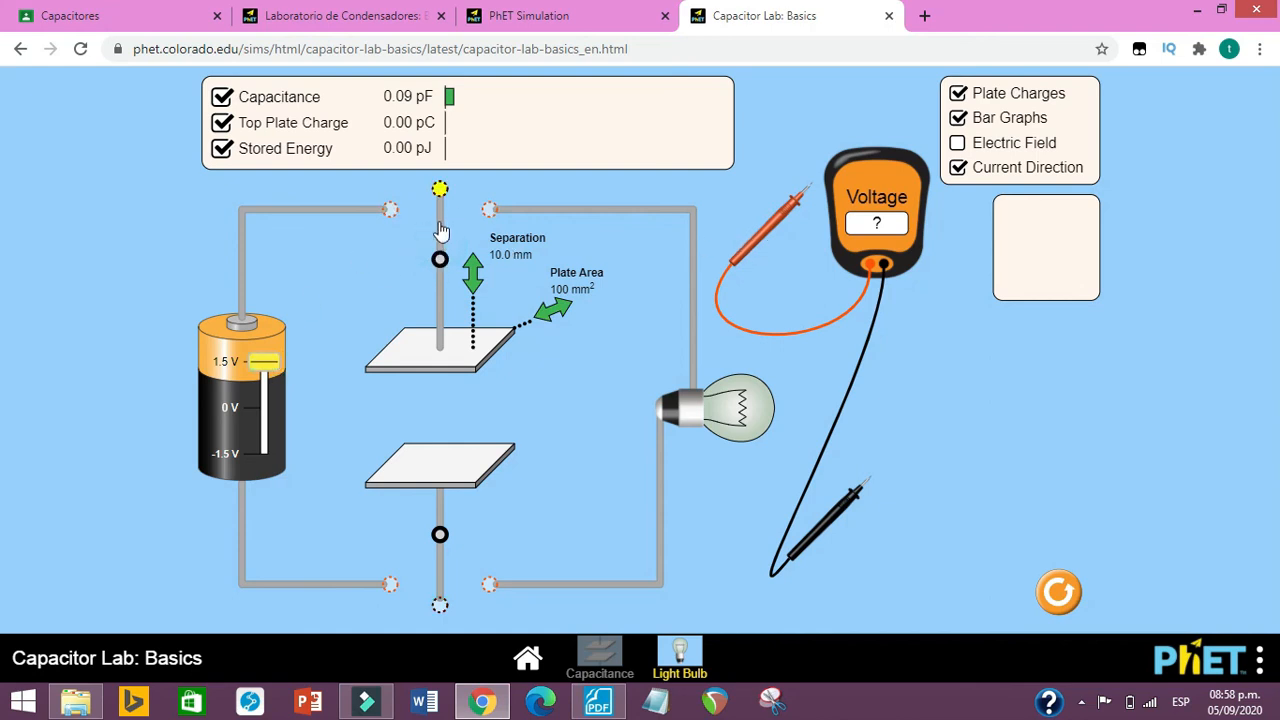
- Charge the capacitor in the Light Bulb circuit, leave it disconnected, and measure the voltage between its upper and lower leads
mouse_move(438, 188)
mouse_down()
mouse_move(366, 240)
mouse_move(440, 195)
mouse_up()
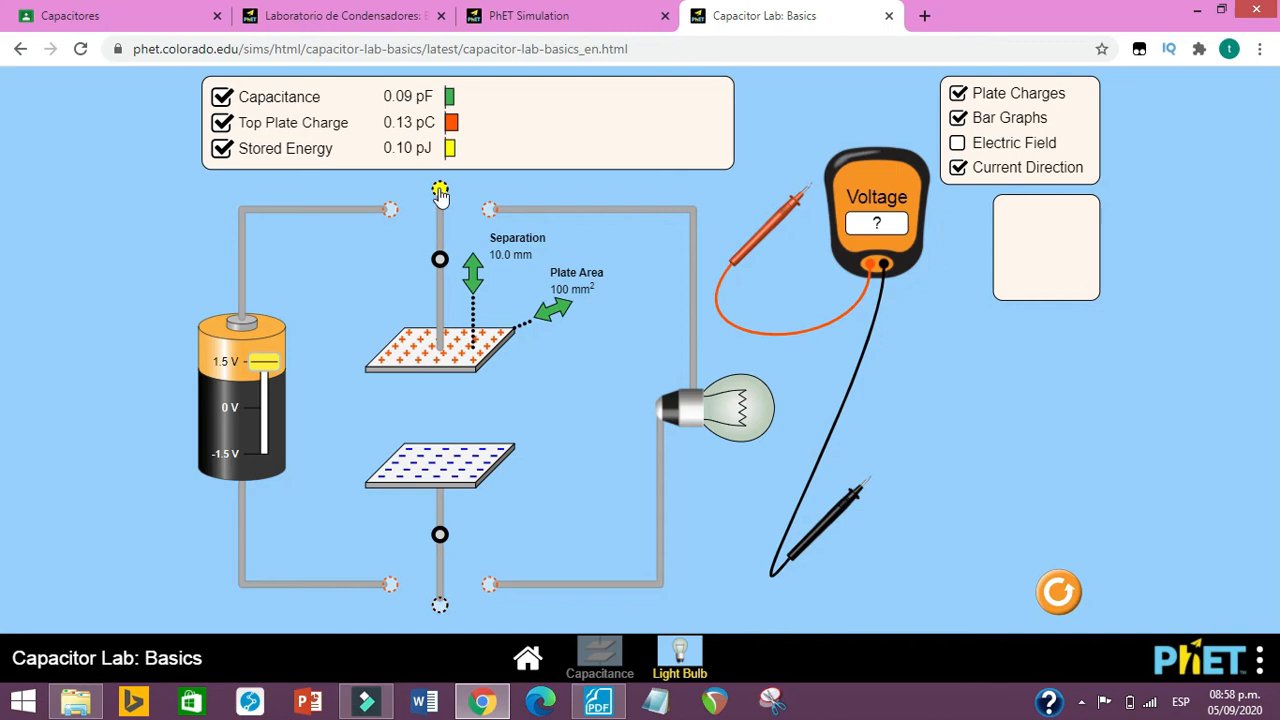
mouse_move(777, 229)
mouse_down()
mouse_move(414, 242)
mouse_move(628, 372)
mouse_move(605, 400)
mouse_move(400, 250)
mouse_move(391, 261)
mouse_up()
click(409, 245)
click(450, 231)
drag(835, 515, 405, 620)
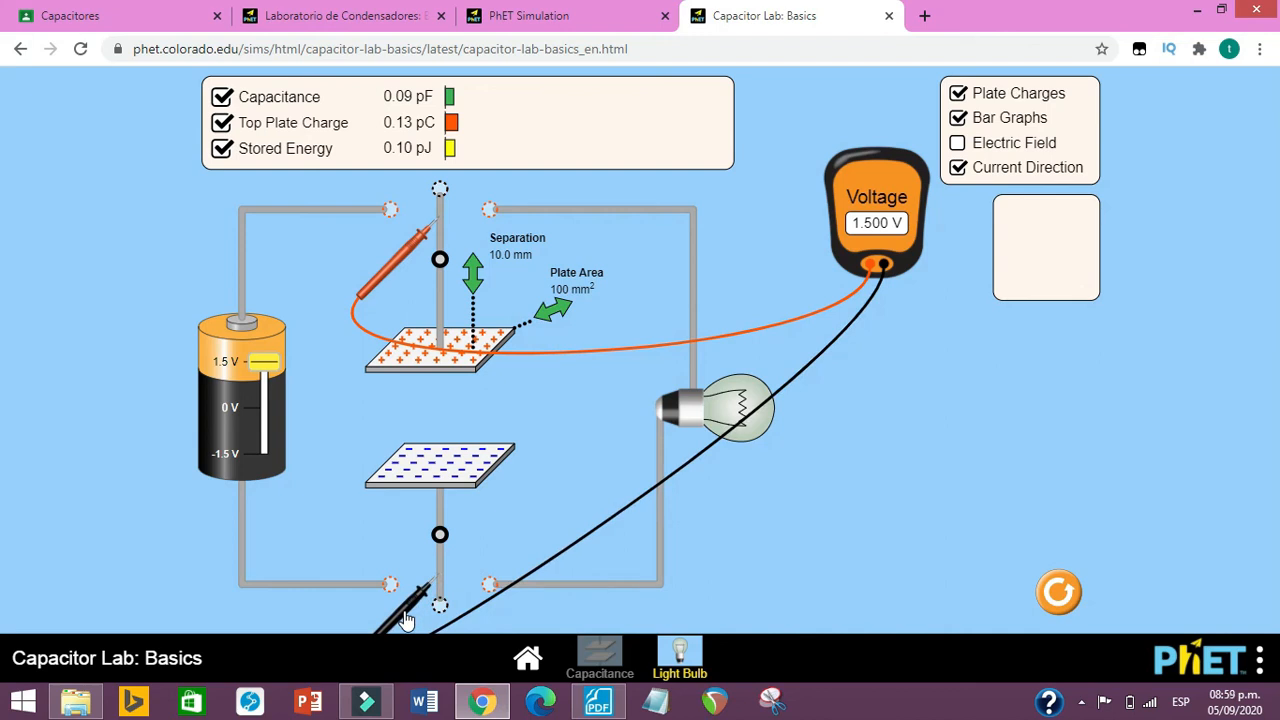
- Place the voltmeter probes on the bulb's upper and lower wires and connect the charged capacitor to the light bulb
drag(407, 621, 488, 632)
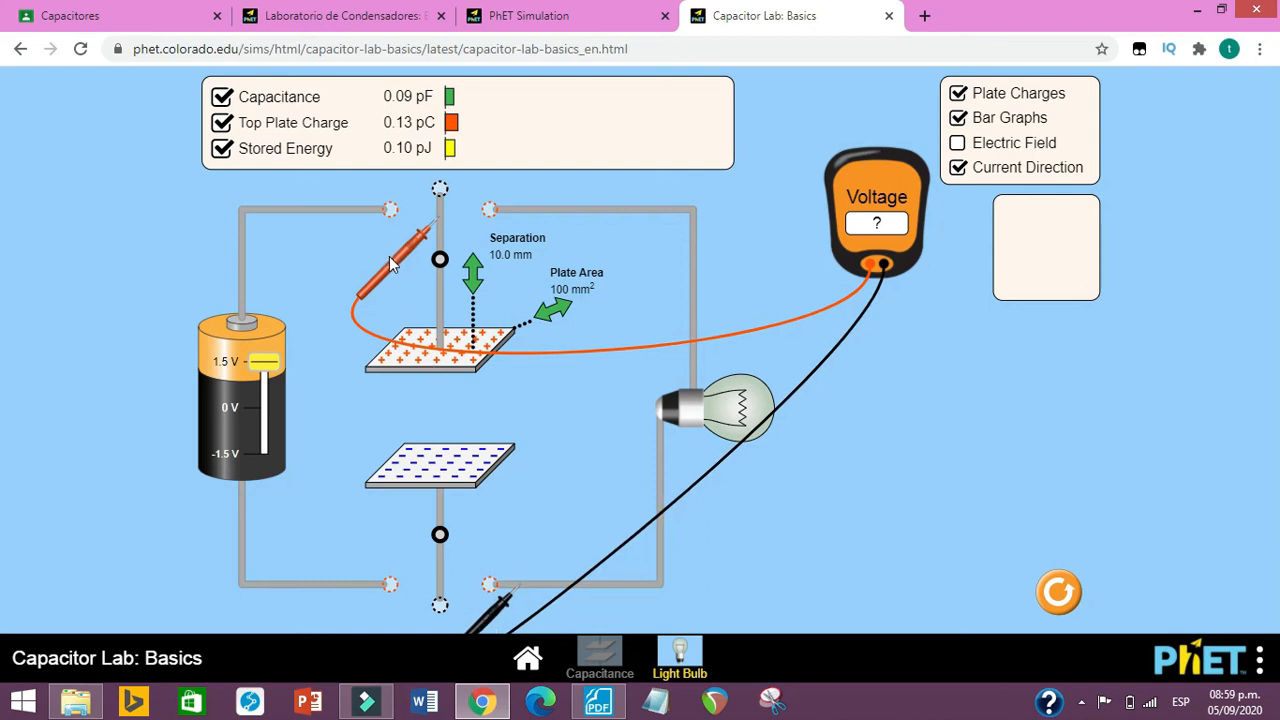
drag(389, 256, 478, 253)
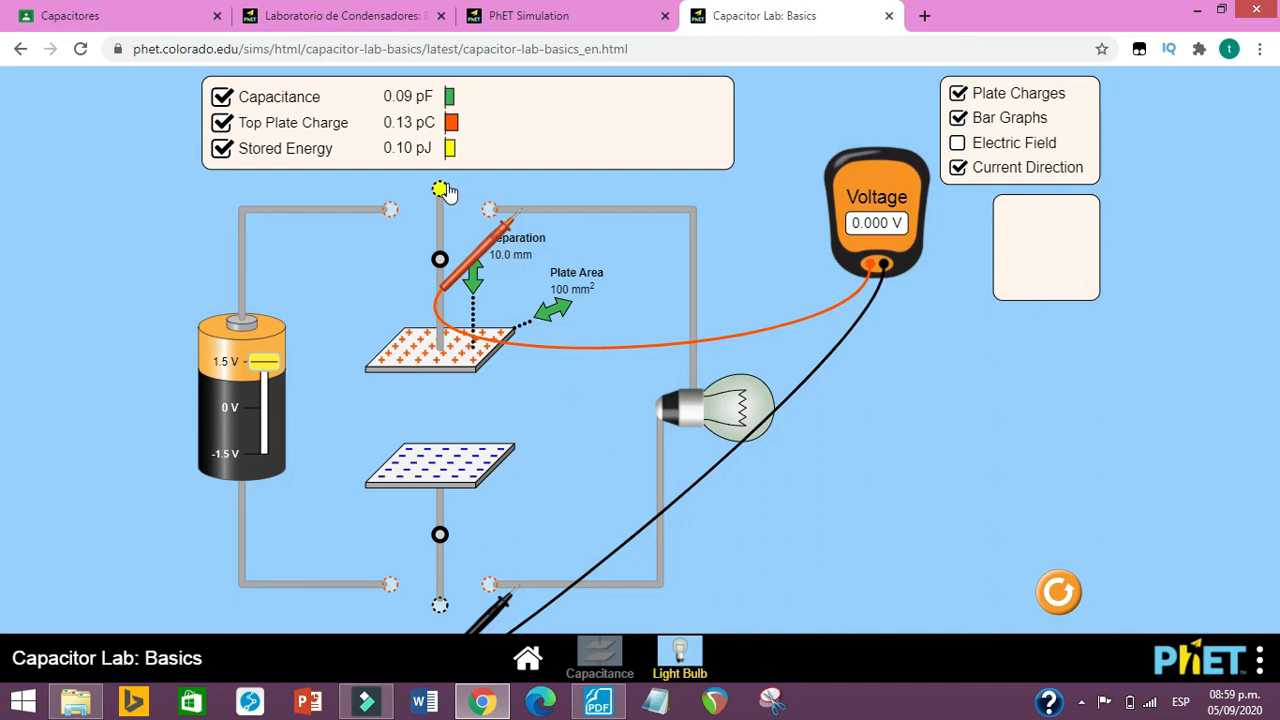
drag(445, 190, 484, 222)
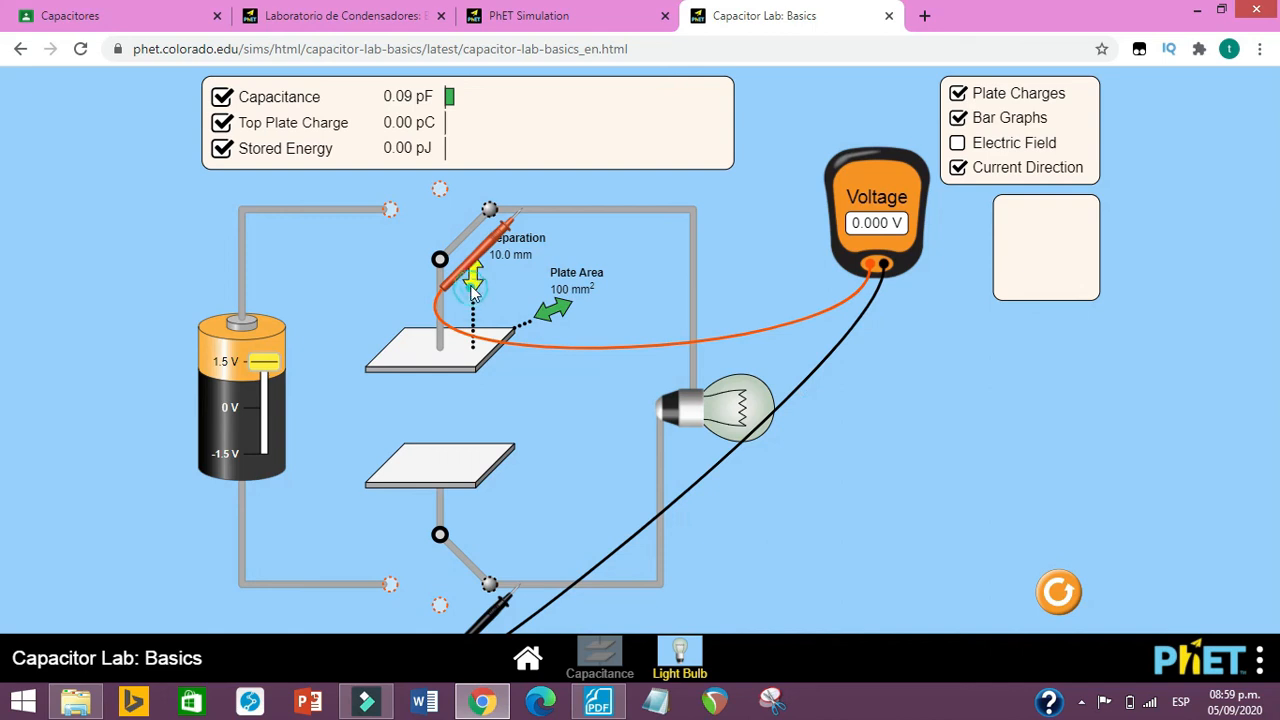
- Set the plate separation to 2.0 mm and the plate area to 400 mm², and connect the capacitor to the battery
drag(474, 279, 621, 348)
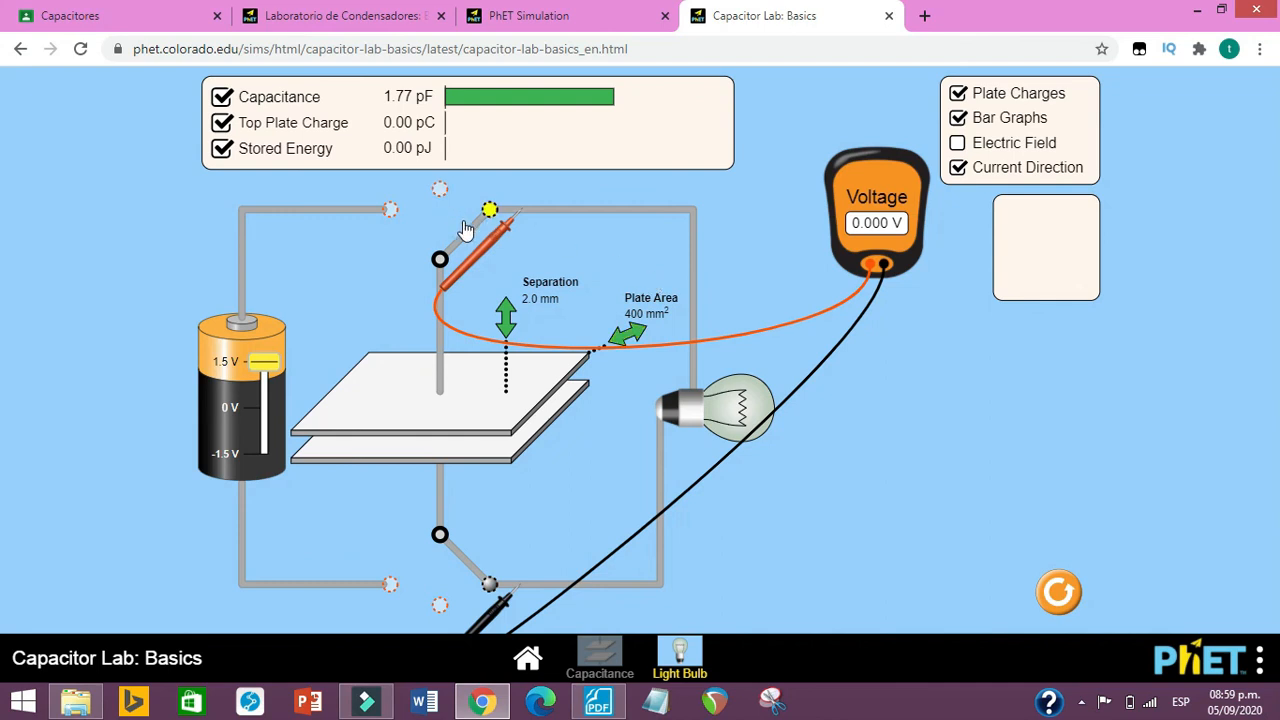
drag(408, 232, 337, 229)
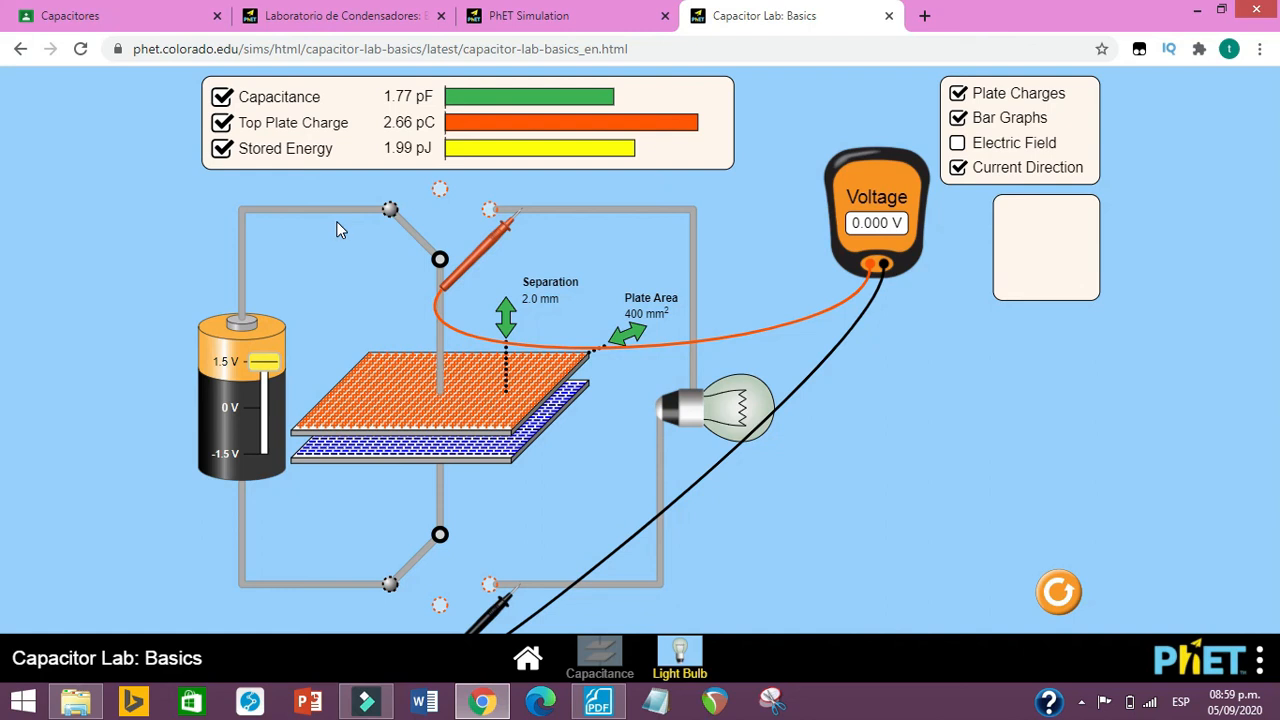
- Disconnect the recharged capacitor from the battery and connect it to the light bulb
click(439, 191)
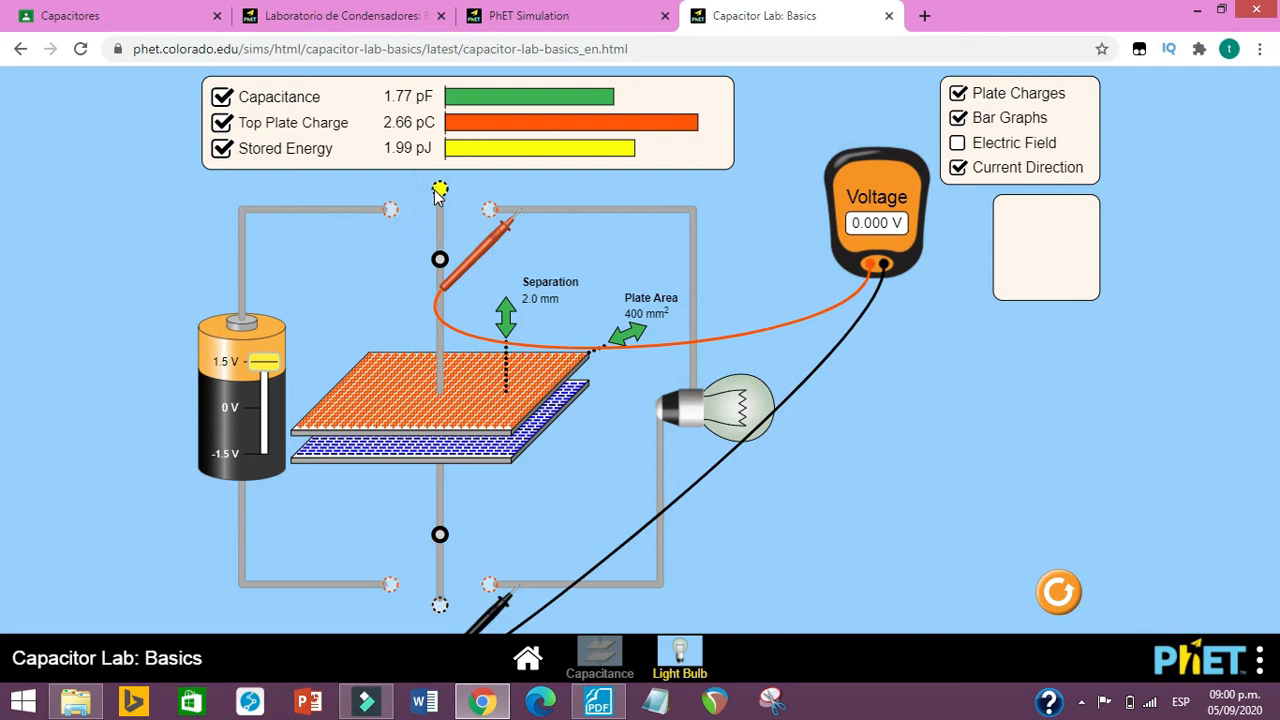
drag(452, 193, 484, 212)
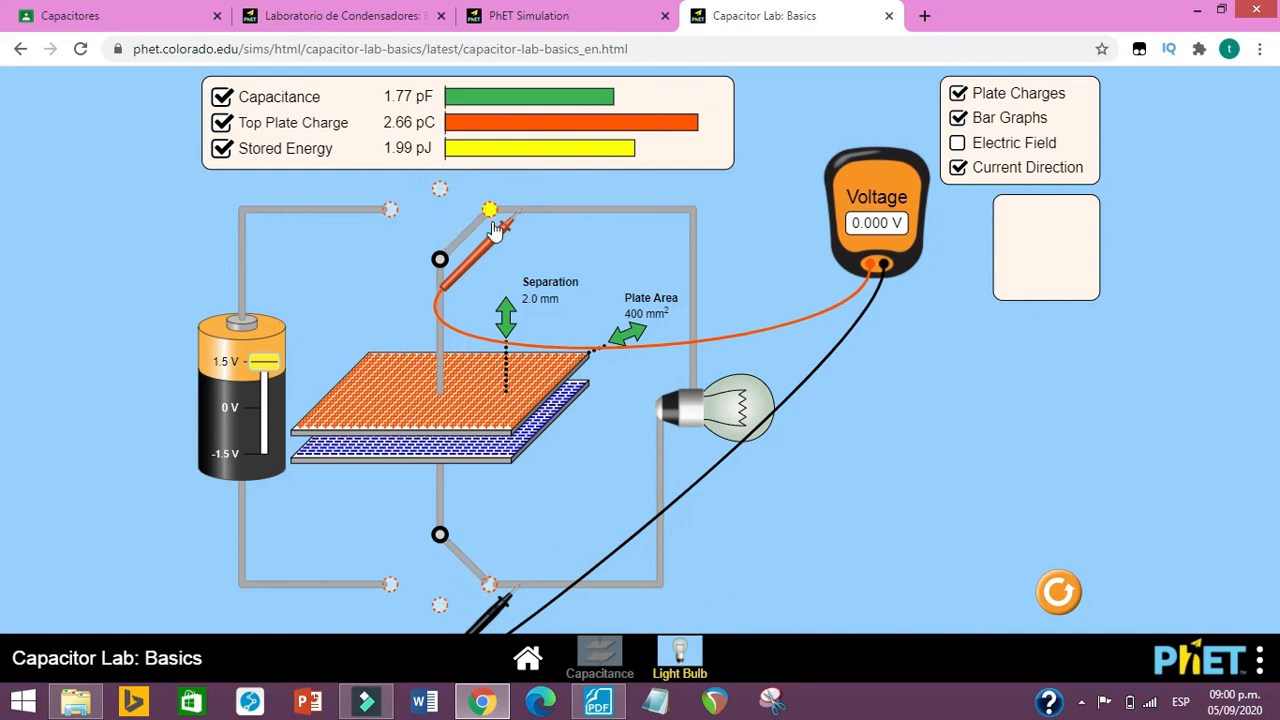